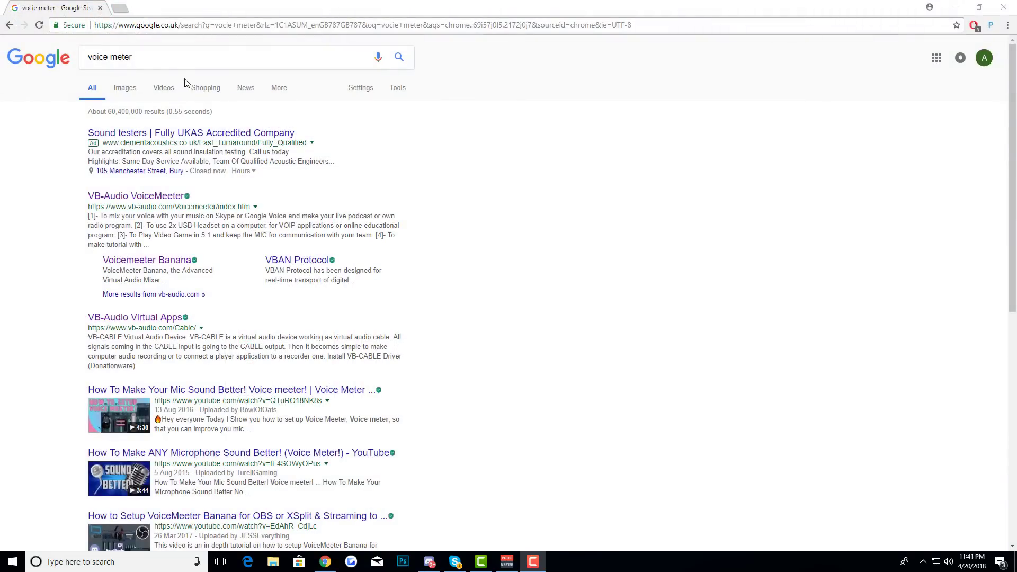
# Open the VB-Audio VoiceMeeter page and download VoicemeeterSetup.exe from the 1.0.6.0 EXE section
pyautogui.click(163, 205)
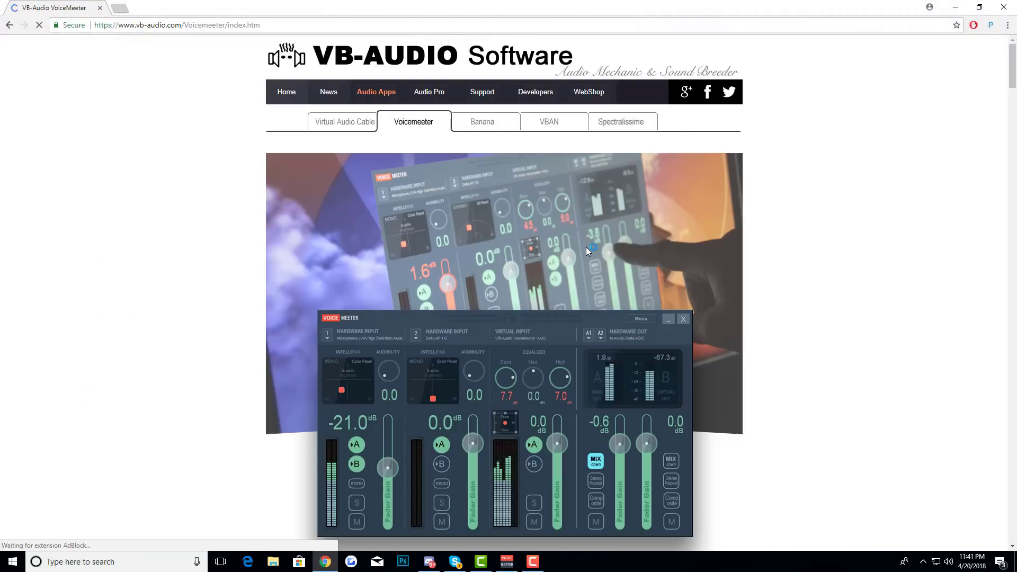
pyautogui.scroll(-7, 601, 275)
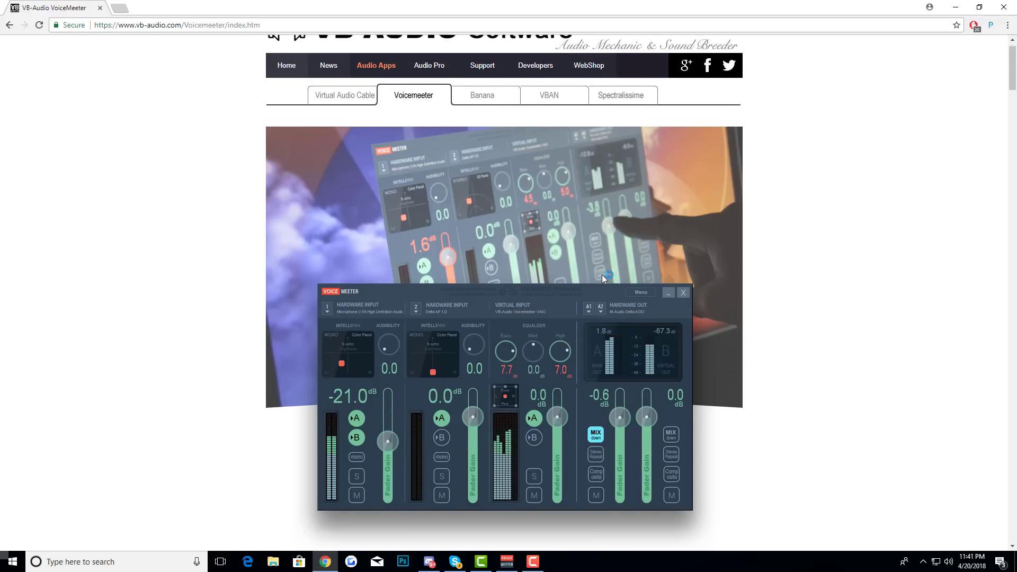
pyautogui.scroll(-1, 380, 304)
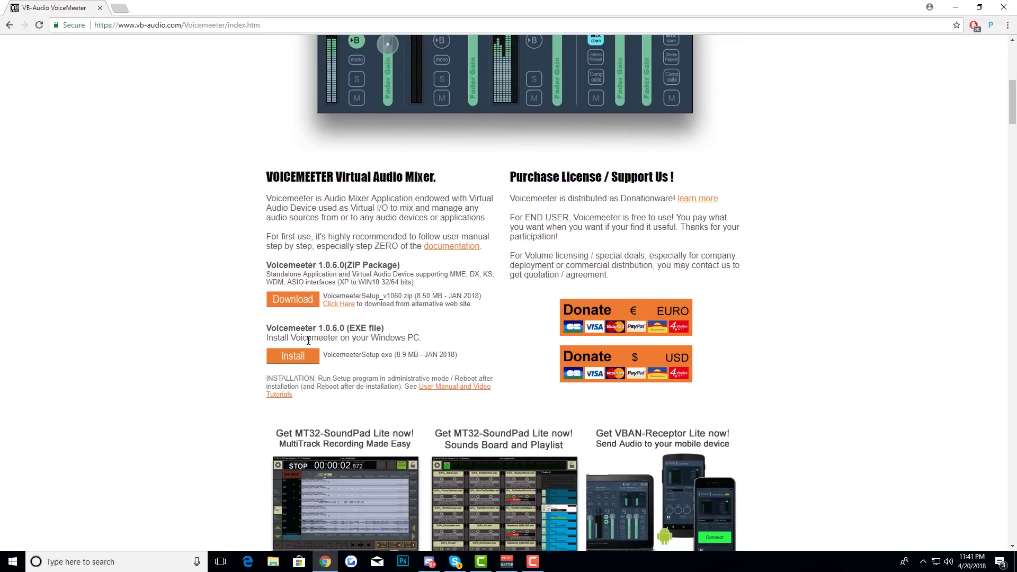
pyautogui.click(288, 366)
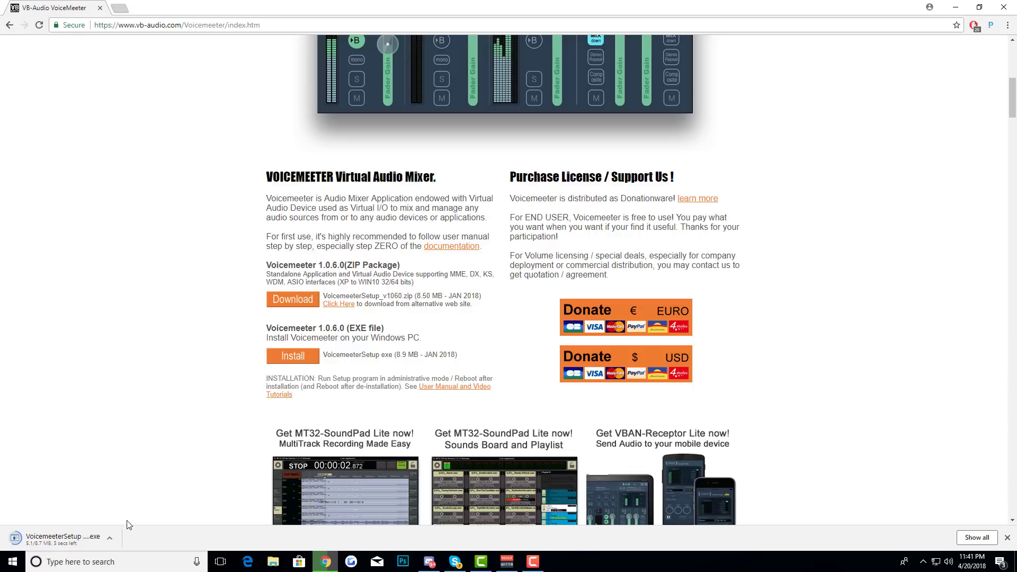
pyautogui.click(66, 544)
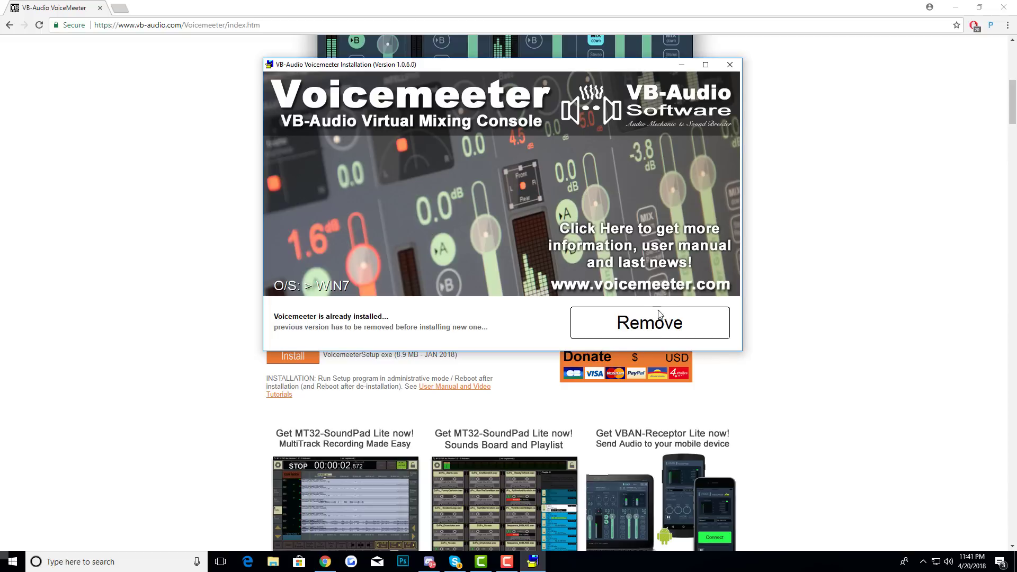
pyautogui.click(729, 64)
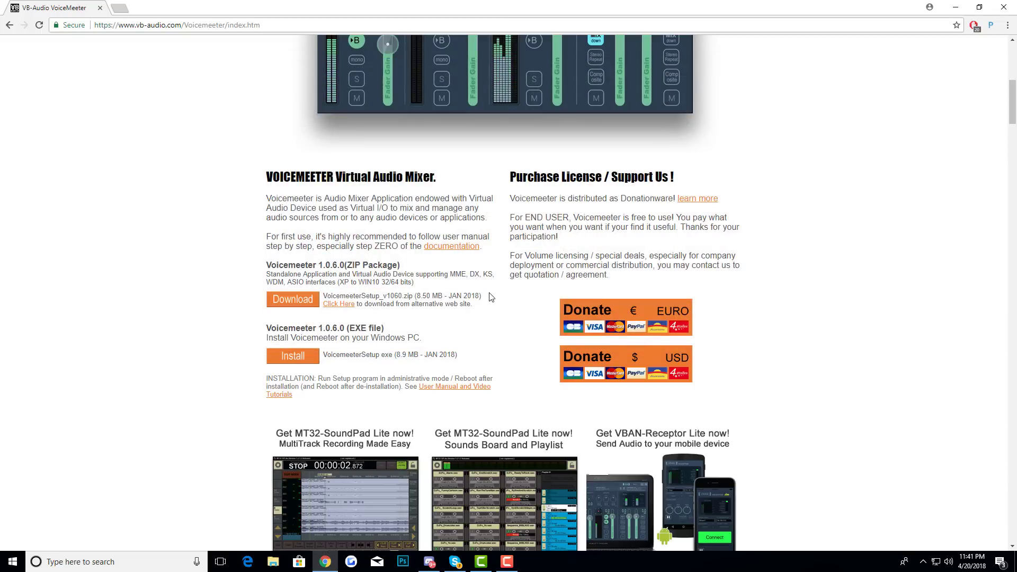
# Download the VBCABLE_Driver_Pack43.zip from the Virtual Audio Cable page
pyautogui.scroll(7, 482, 280)
pyautogui.scroll(1, 469, 244)
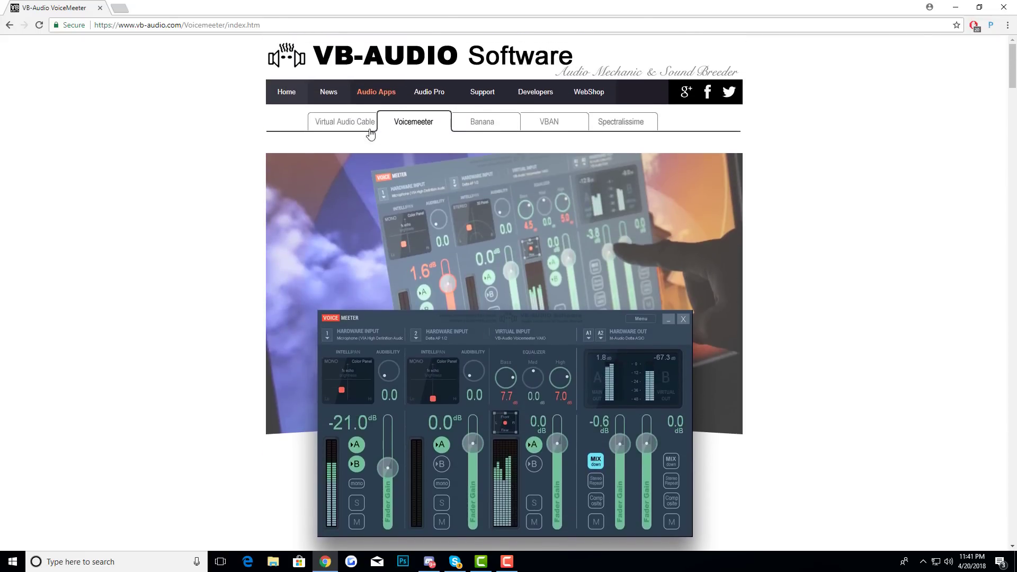
pyautogui.click(351, 129)
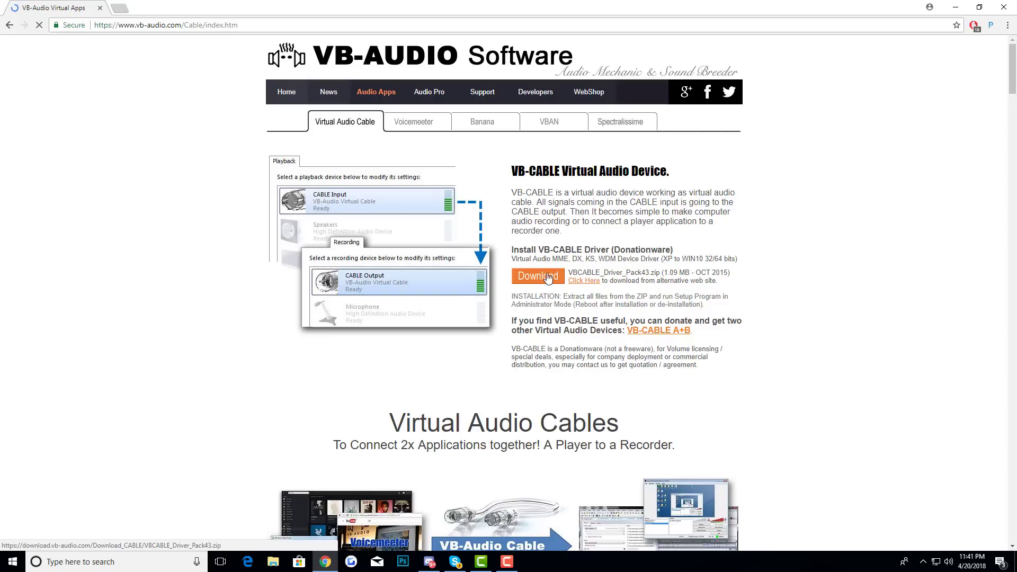
pyautogui.click(538, 276)
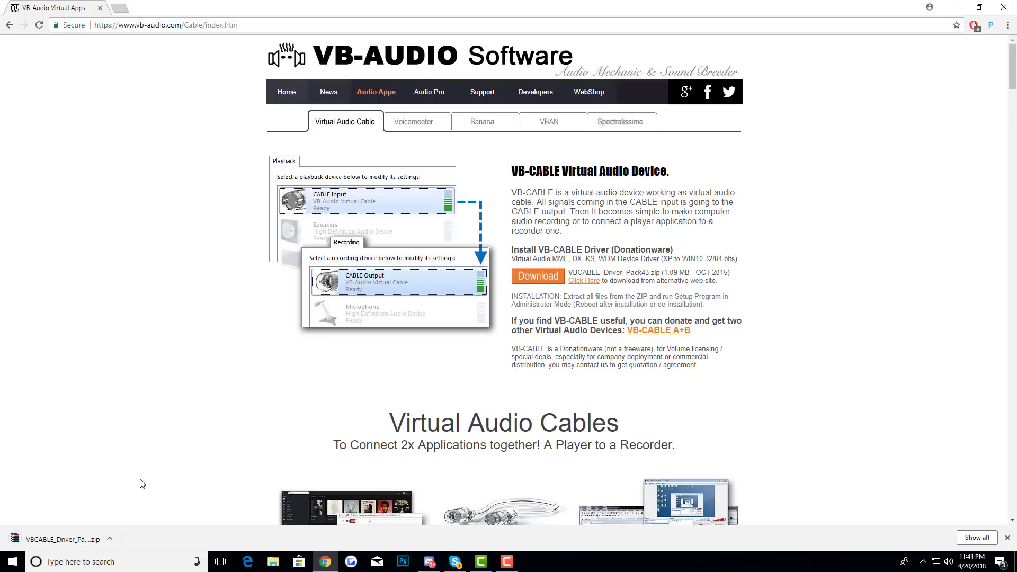
# Move the driver zip to the desktop, extract it there, and delete the zip
pyautogui.press('super+Down')
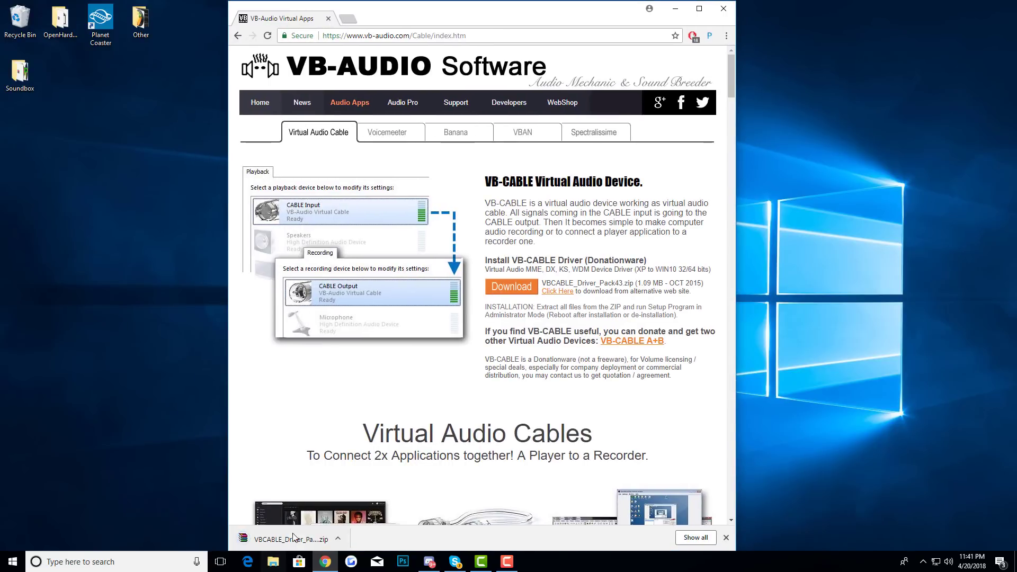
pyautogui.moveTo(286, 539); pyautogui.dragTo(104, 342)
pyautogui.rightClick(104, 342)
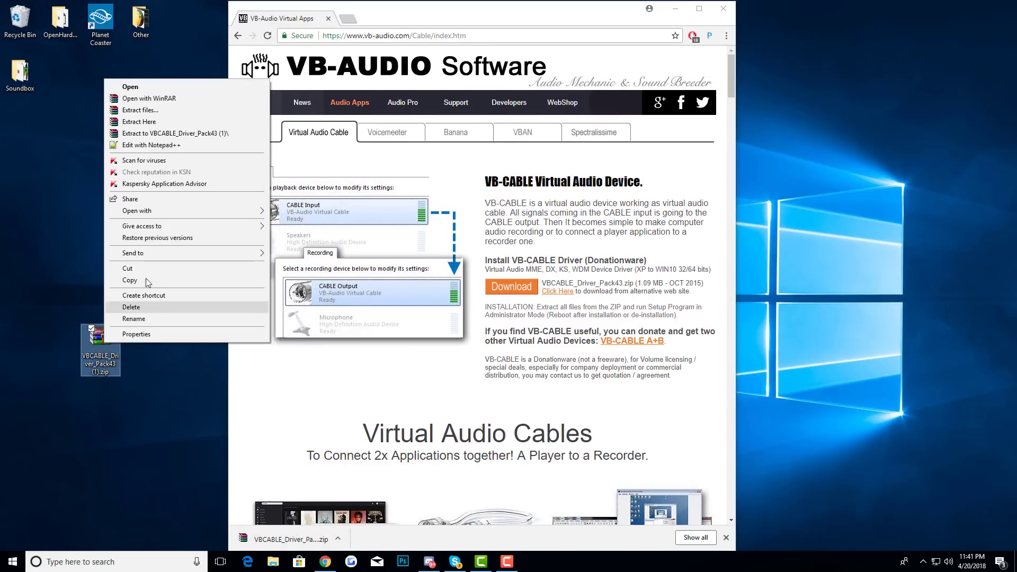
pyautogui.click(159, 134)
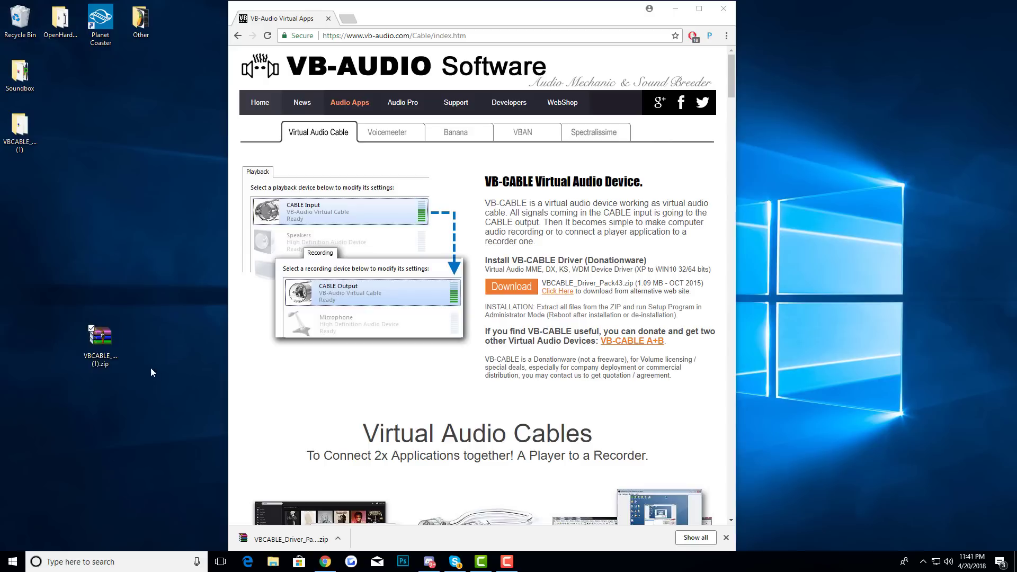
pyautogui.press('Delete')
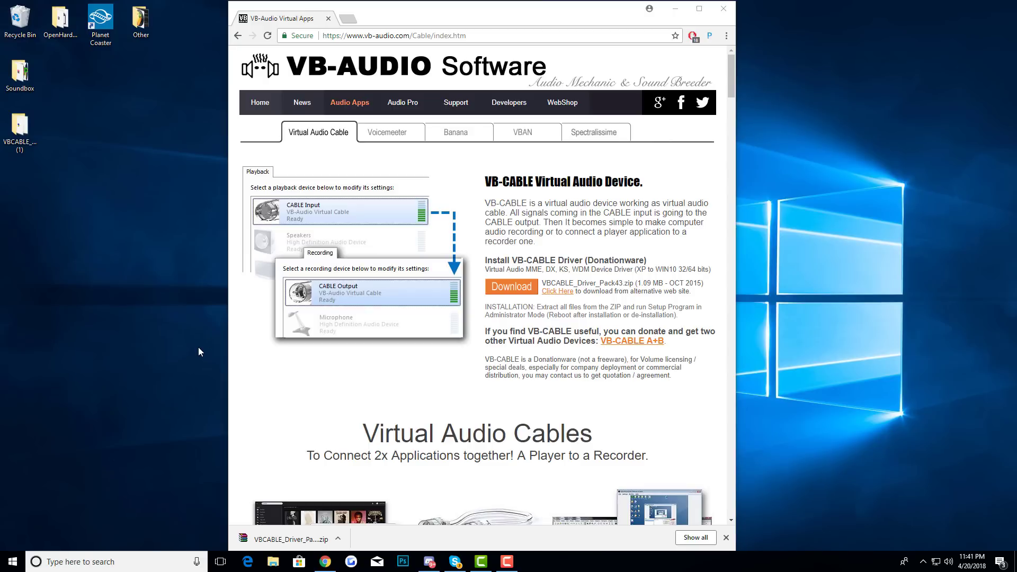
# Run VBCABLE_Setup_x64.exe as administrator, then close it since VB-Cable is already installed
pyautogui.doubleClick(33, 146)
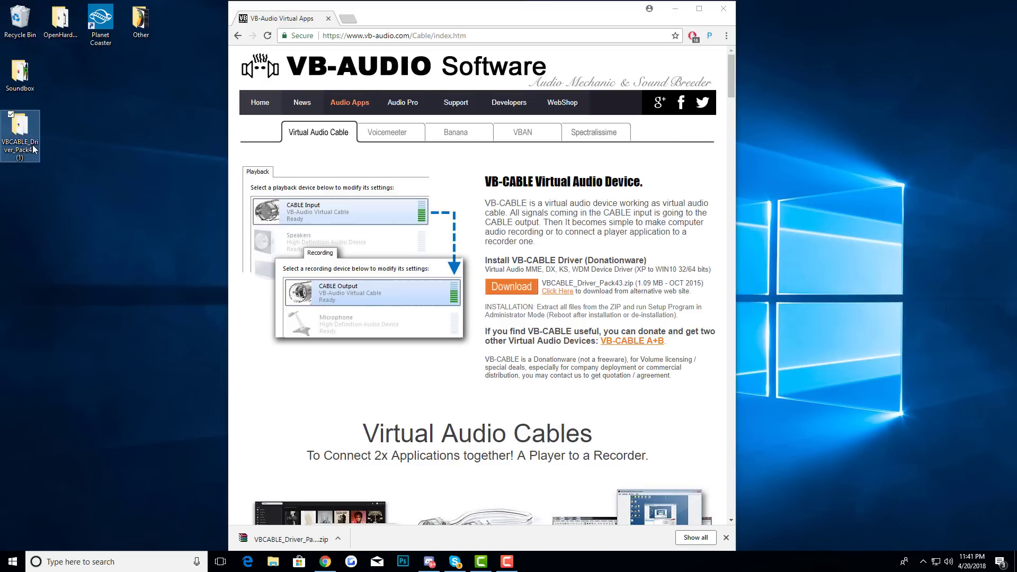
pyautogui.scroll(-1, 230, 258)
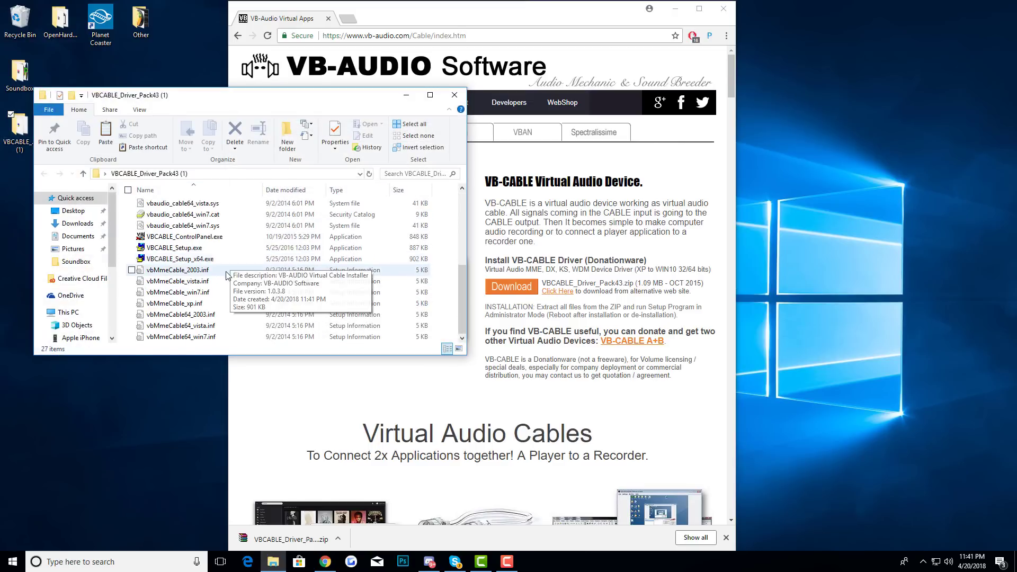
pyautogui.click(190, 248)
pyautogui.click(192, 259)
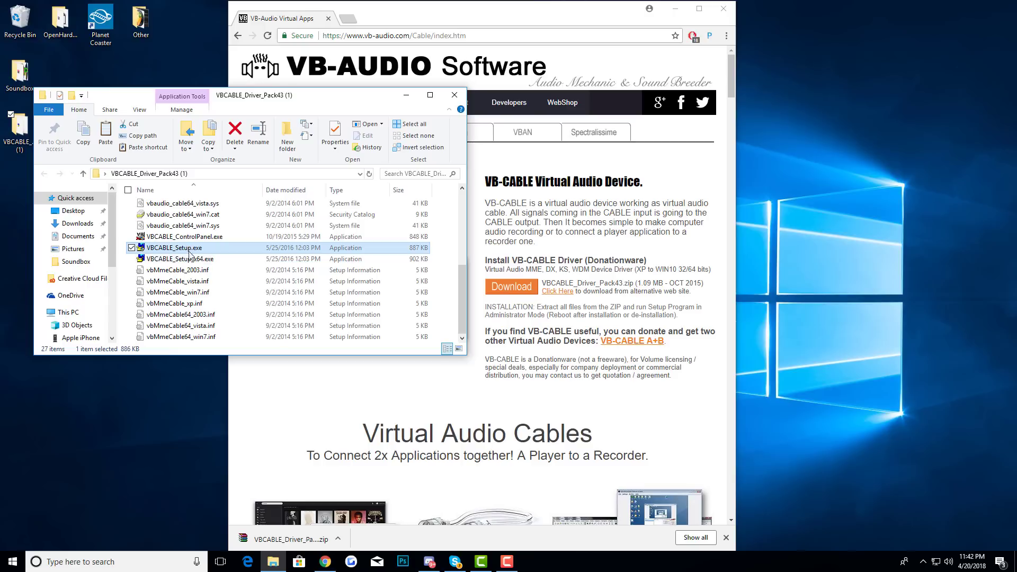
pyautogui.rightClick(212, 264)
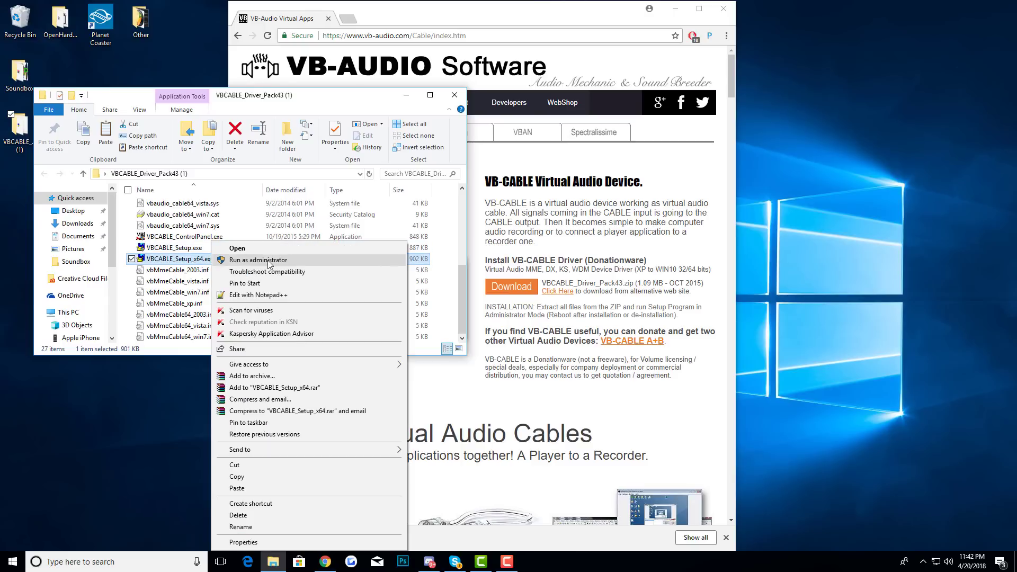
pyautogui.click(239, 262)
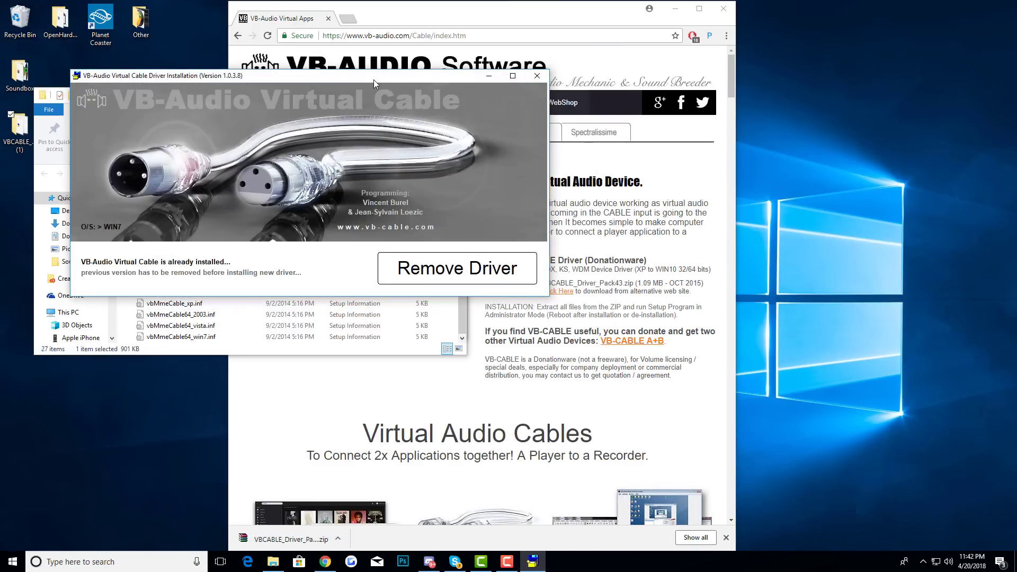
pyautogui.moveTo(373, 80); pyautogui.dragTo(560, 90)
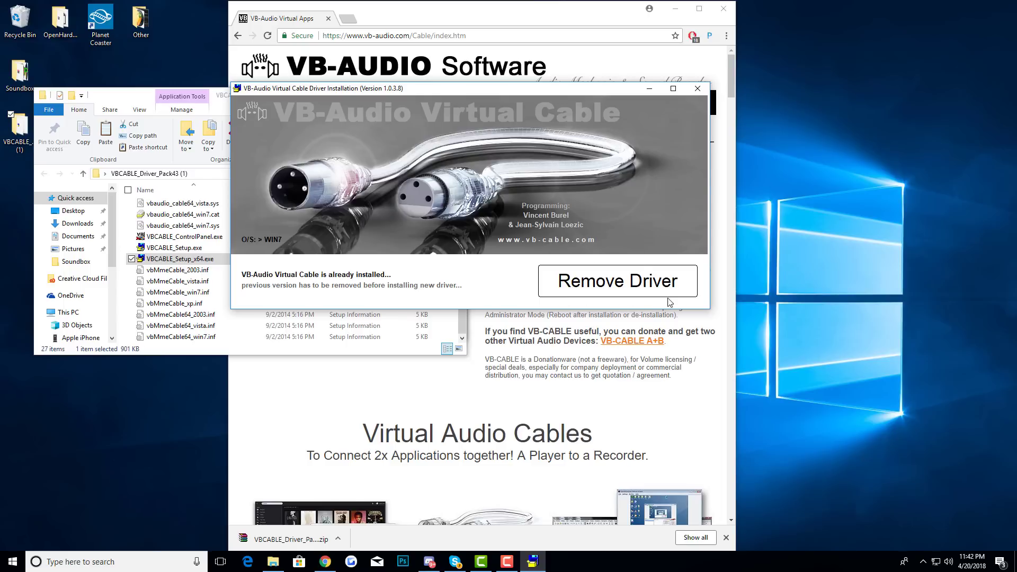
pyautogui.click(697, 89)
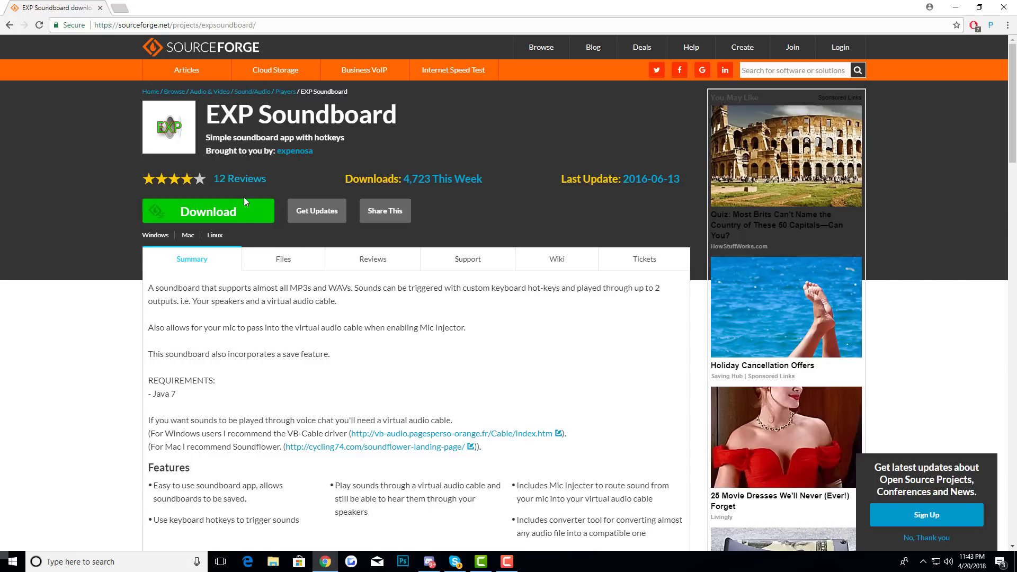
# Start downloading EXP Soundboard_05.exe from the SourceForge page
pyautogui.click(212, 211)
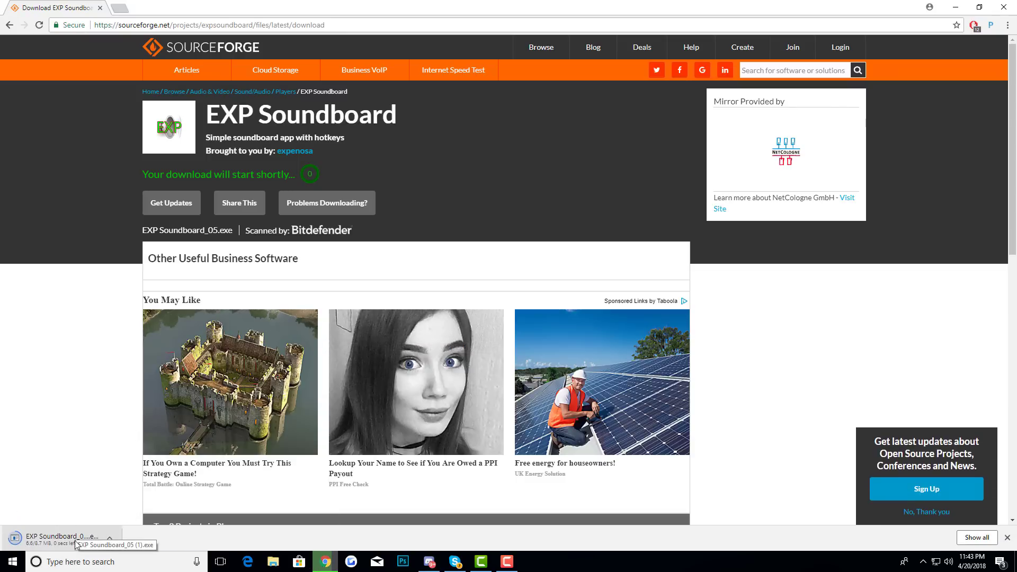
# Place the EXP Soundboard installer on the desktop and close the browser
pyautogui.doubleClick(454, 10)
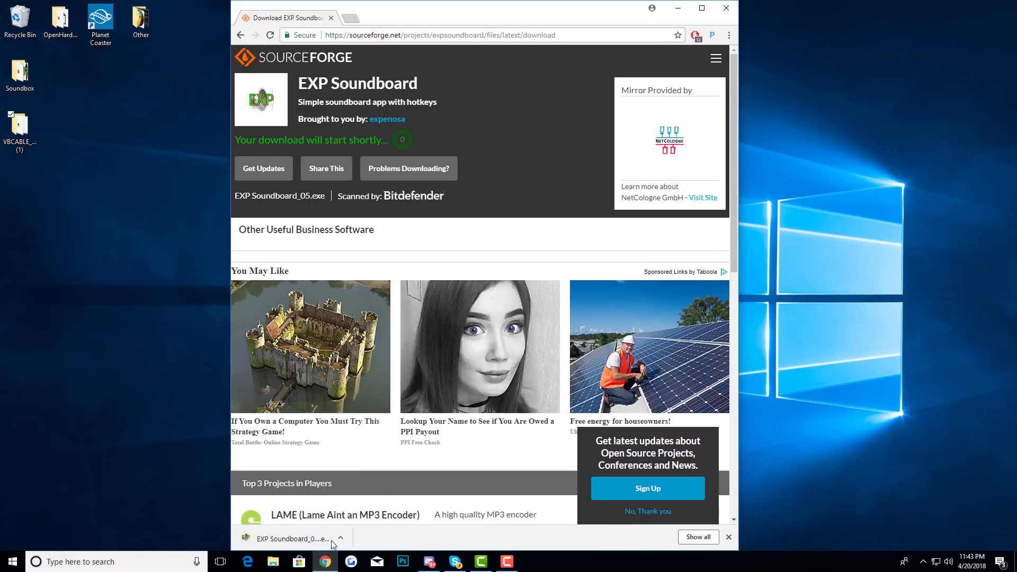
pyautogui.moveTo(333, 543); pyautogui.dragTo(21, 239)
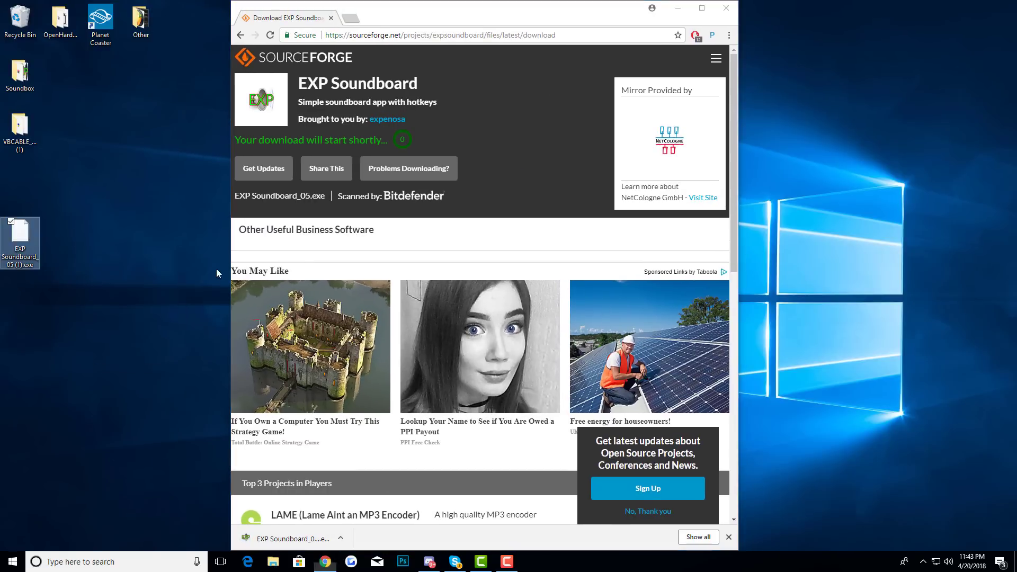
pyautogui.click(725, 8)
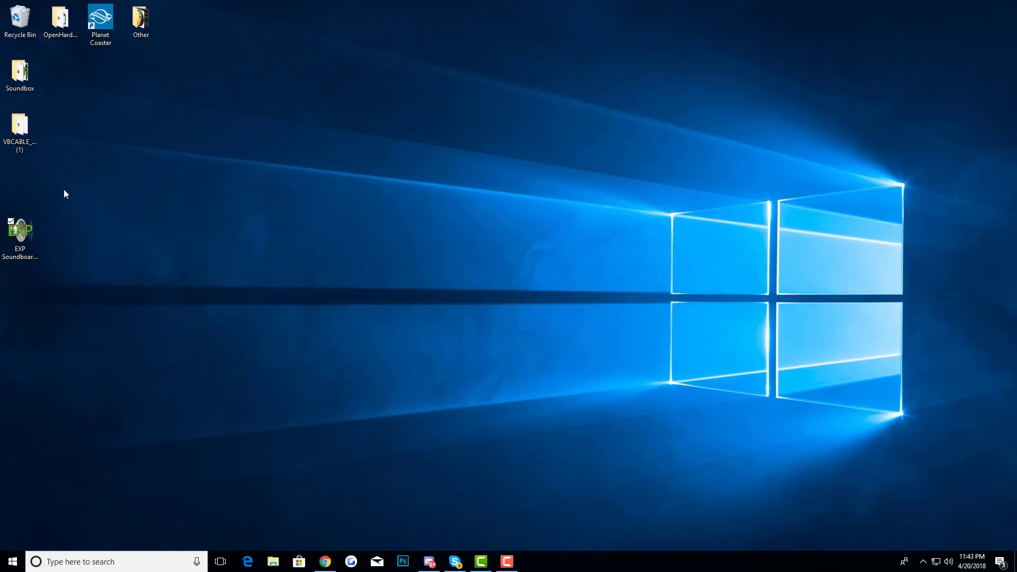
# Empty the Recycle Bin and move the EXP Soundboard shortcut beneath the Soundbox folder
pyautogui.rightClick(28, 21)
pyautogui.click(58, 40)
pyautogui.click(544, 291)
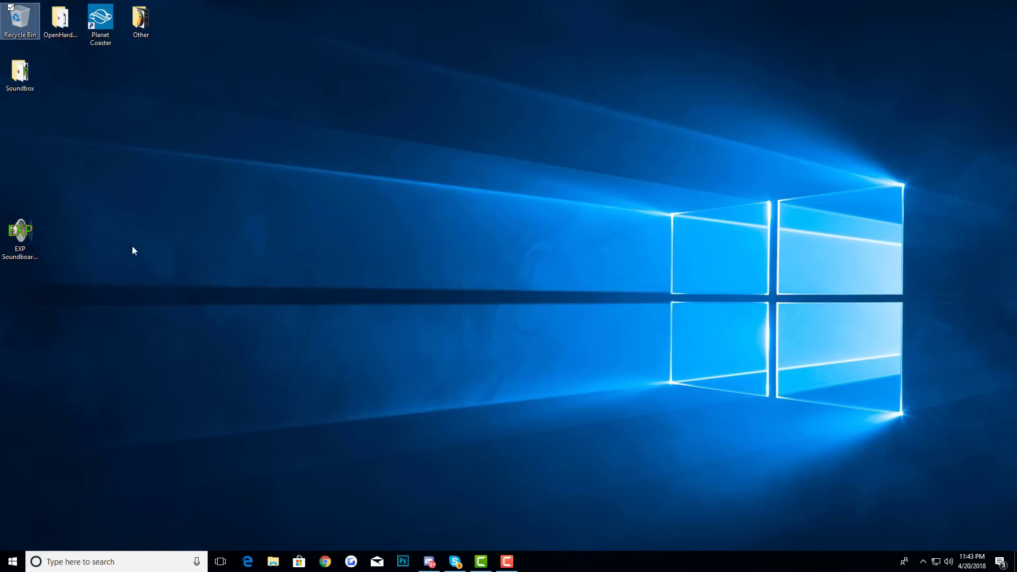
pyautogui.moveTo(24, 234); pyautogui.dragTo(33, 175)
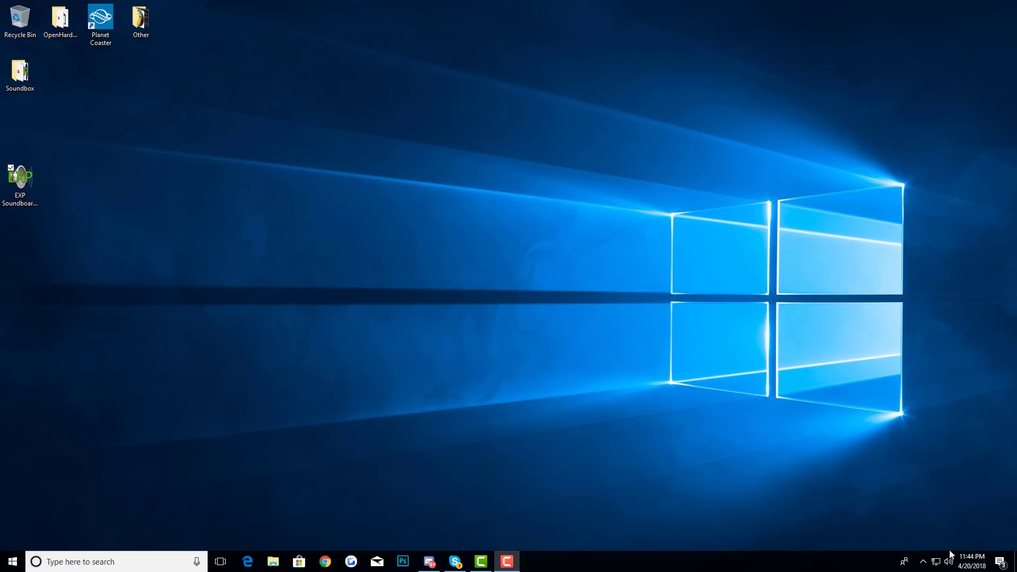
# Search 'Voice' in Windows search, launch Voicemeeter, and position its mixer window
pyautogui.click(180, 560)
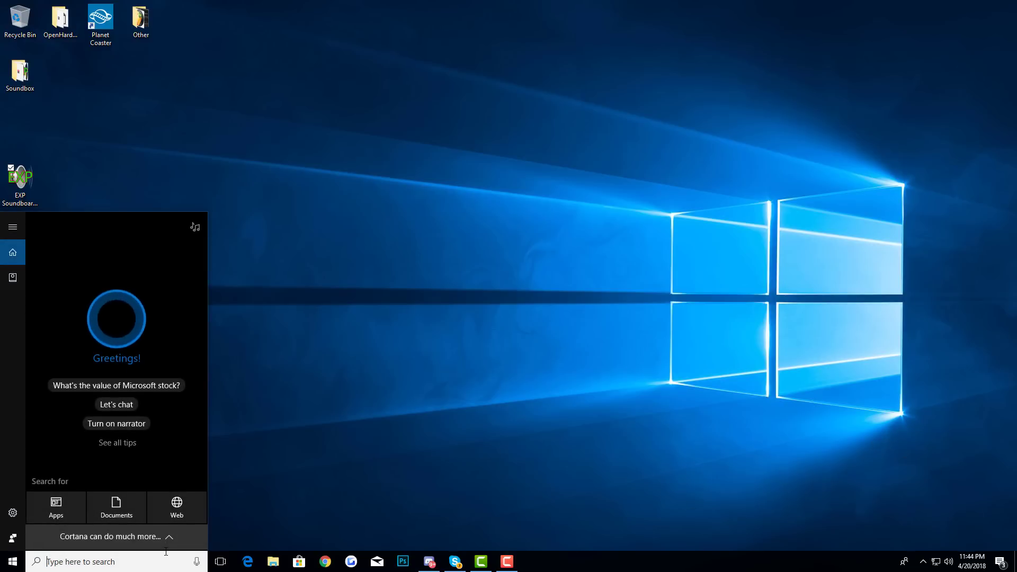
pyautogui.write('Voice')
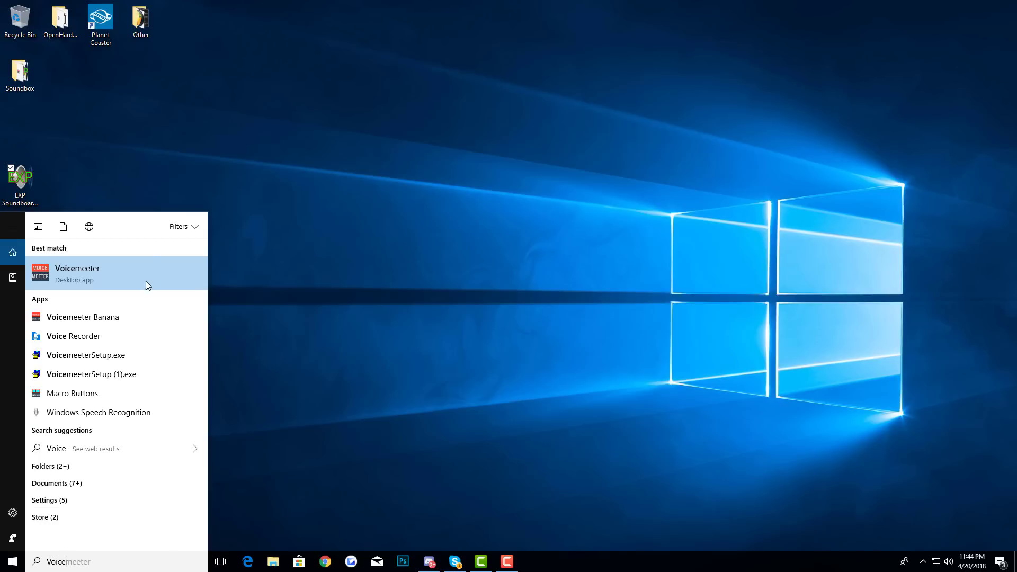
pyautogui.click(145, 281)
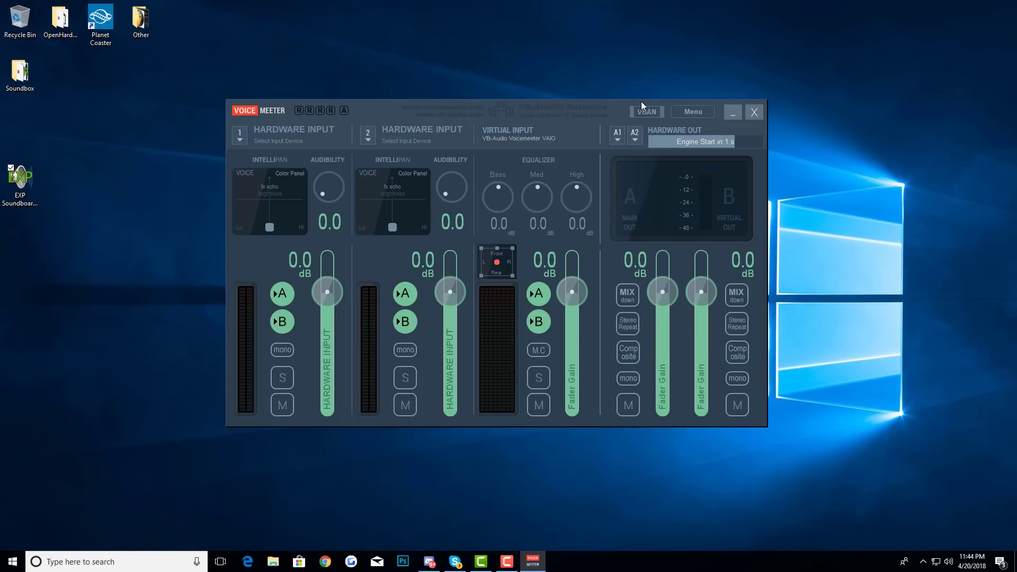
pyautogui.moveTo(642, 103); pyautogui.dragTo(606, 115)
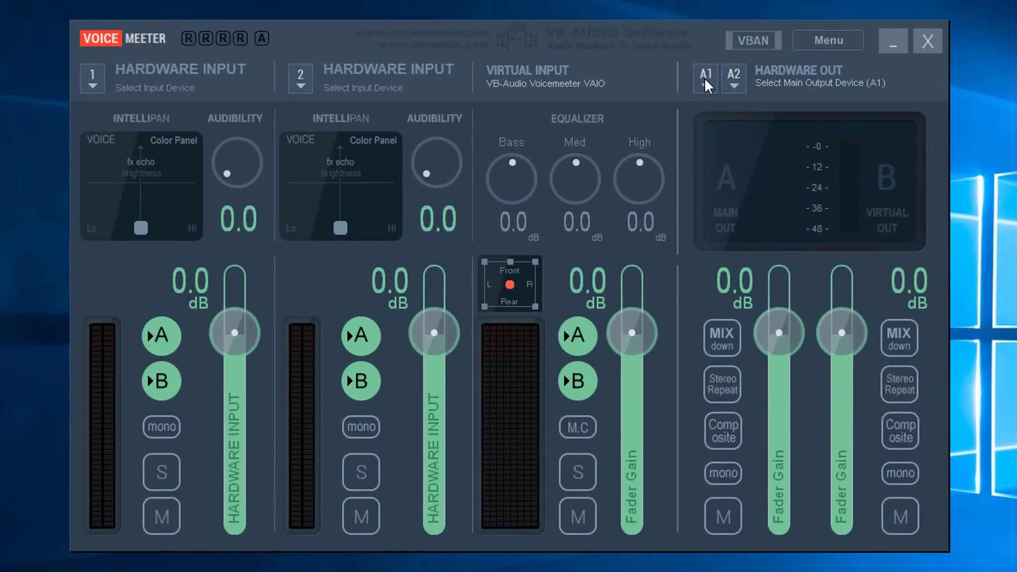
# Set Voicemeeter's A1 output to WDM: Speakers (2- Logitech G533 Gaming Headset)
pyautogui.click(705, 75)
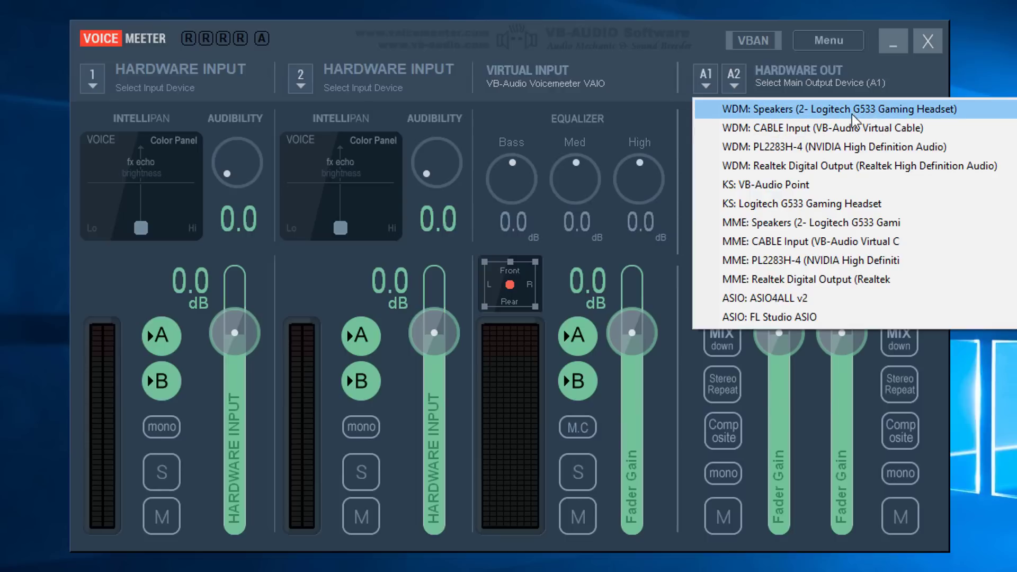
pyautogui.click(796, 114)
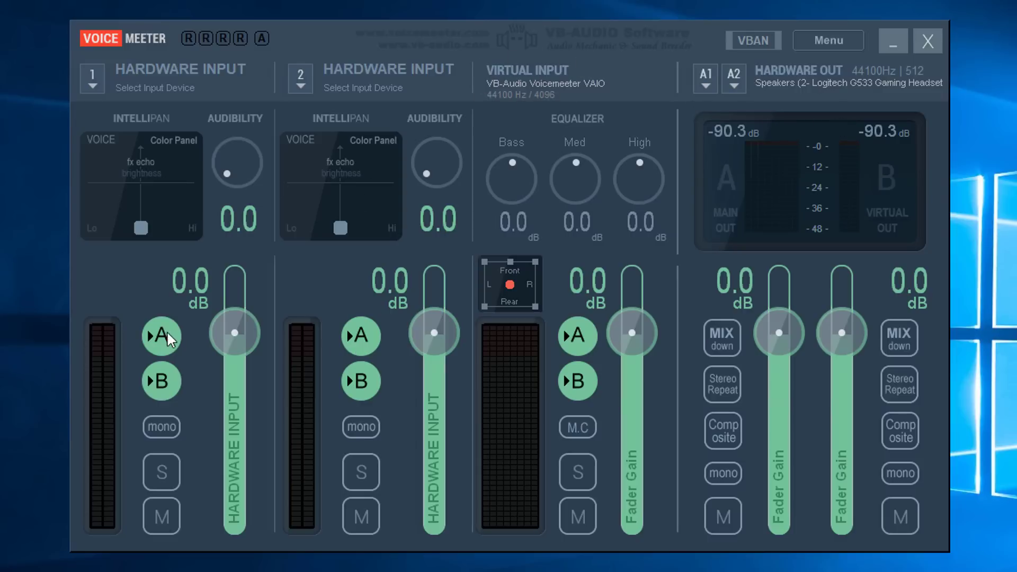
# Turn off A on input 2, set input 1 to the G533 microphone, and name it 'Microphone'
pyautogui.click(354, 341)
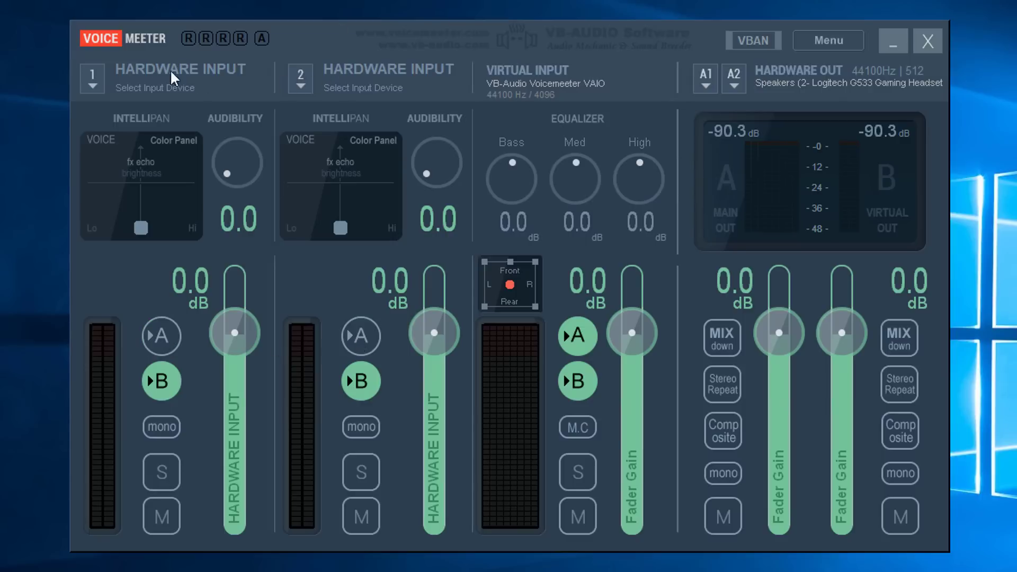
pyautogui.click(94, 76)
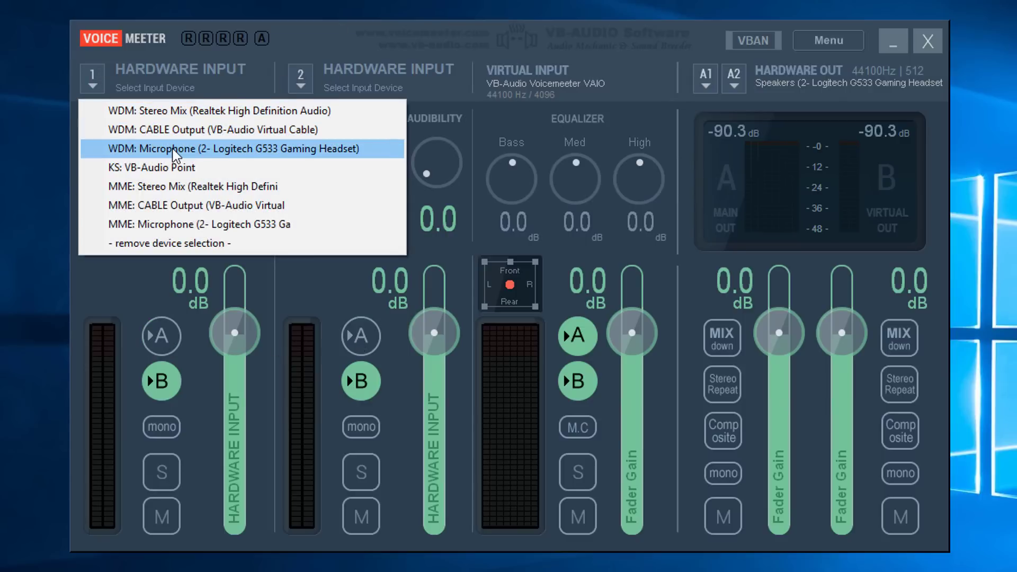
pyautogui.click(175, 149)
pyautogui.click(179, 74)
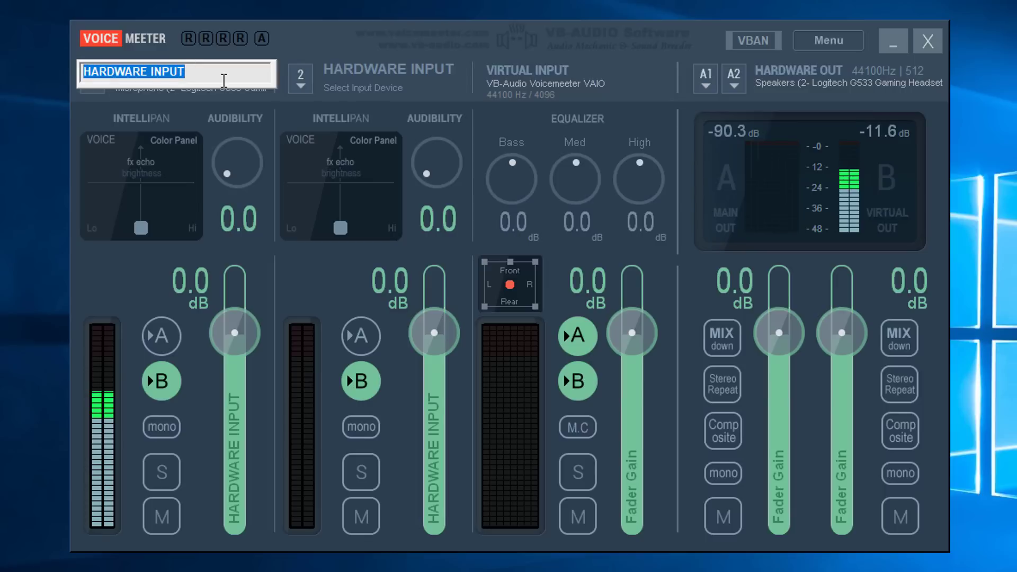
pyautogui.write('Microphone')
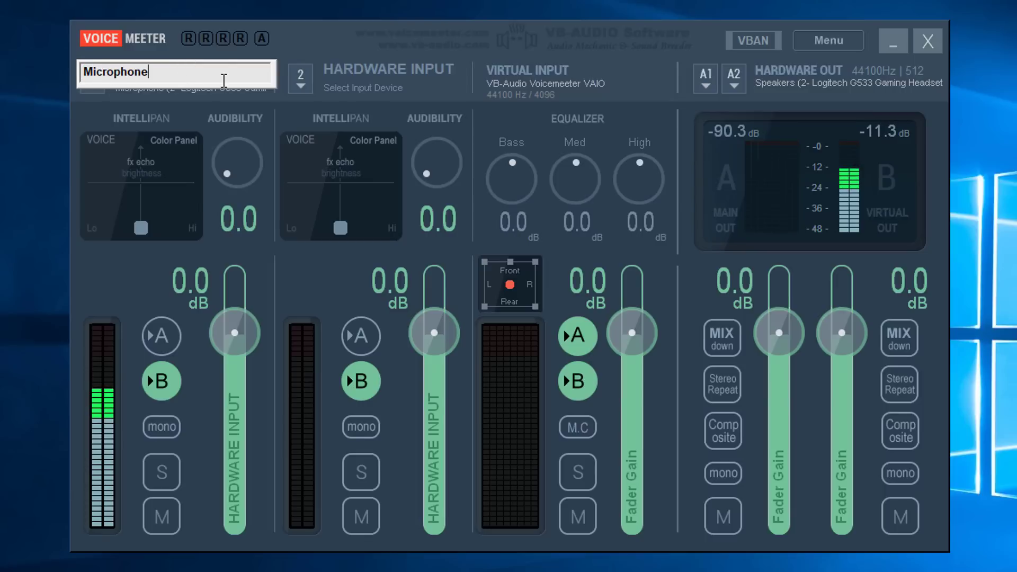
pyautogui.press('Return')
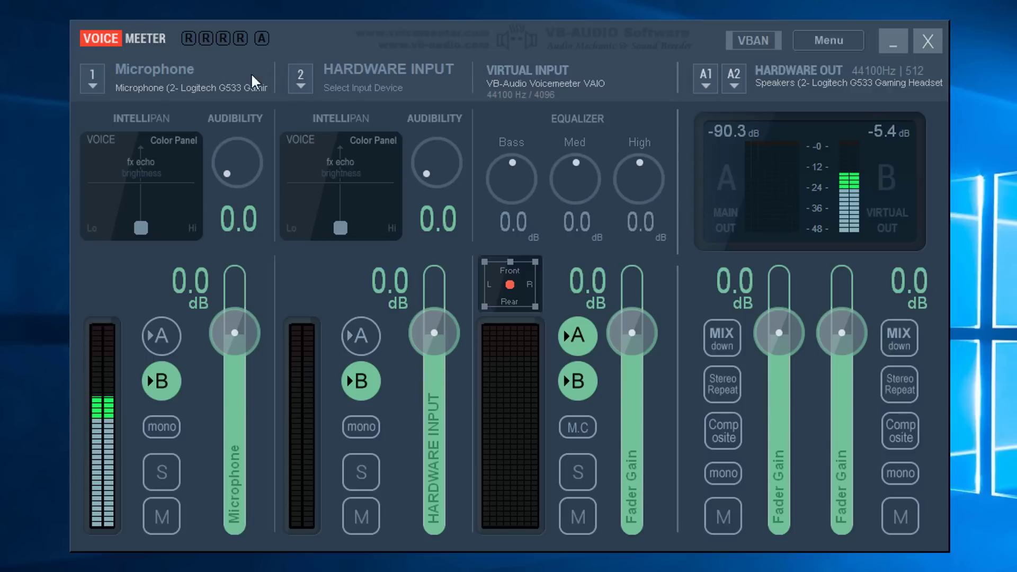
# Set input 2 to WDM CABLE Output and name it 'Soundbox'
pyautogui.click(304, 79)
pyautogui.click(372, 129)
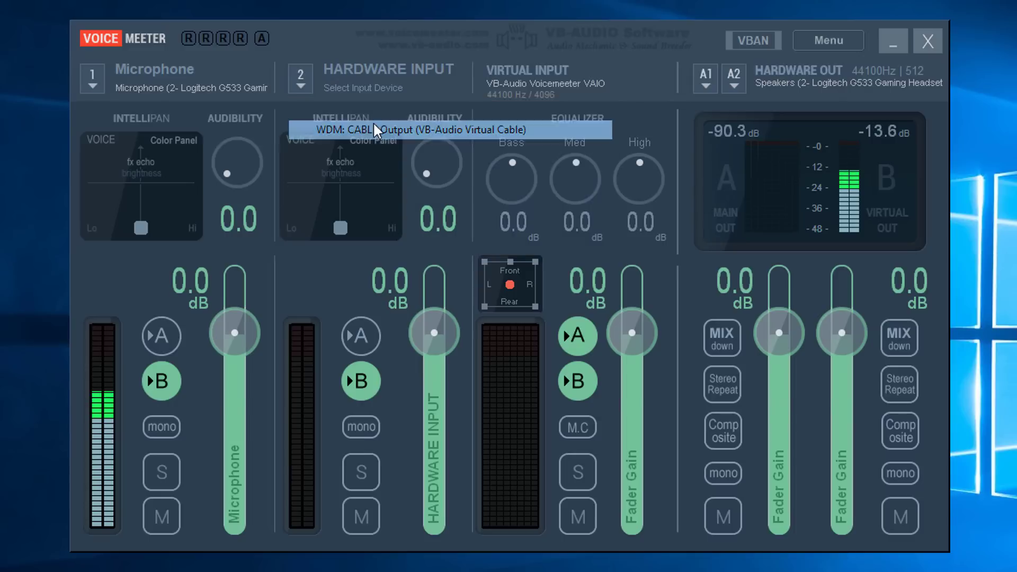
pyautogui.click(447, 74)
pyautogui.write('Soundbox')
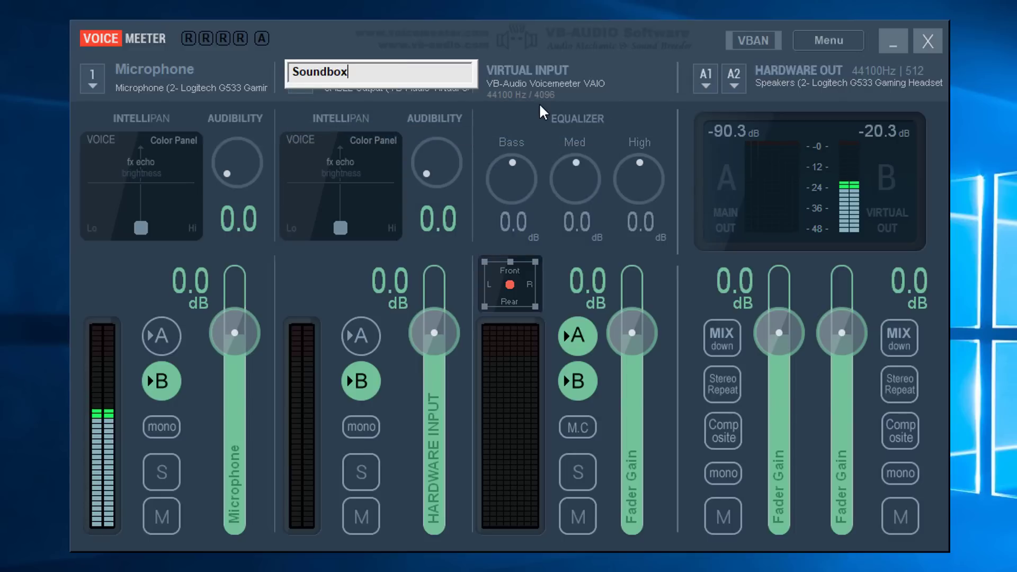
pyautogui.press('Return')
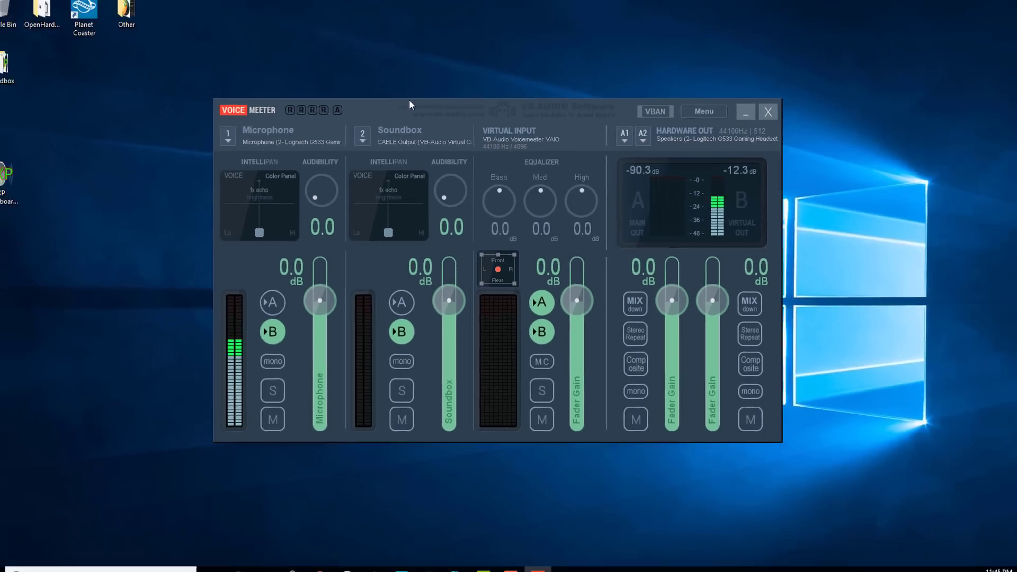
# Launch EXP Soundboard and set its 1st Output to CABLE Input (VB-Audio Virtual Cable)
pyautogui.moveTo(408, 100); pyautogui.dragTo(632, 101)
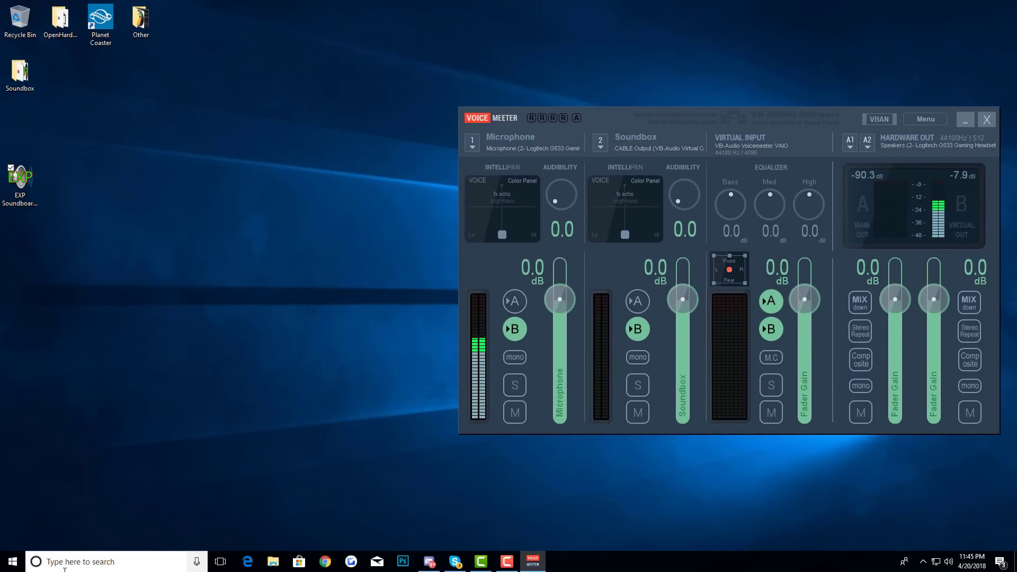
pyautogui.click(29, 199)
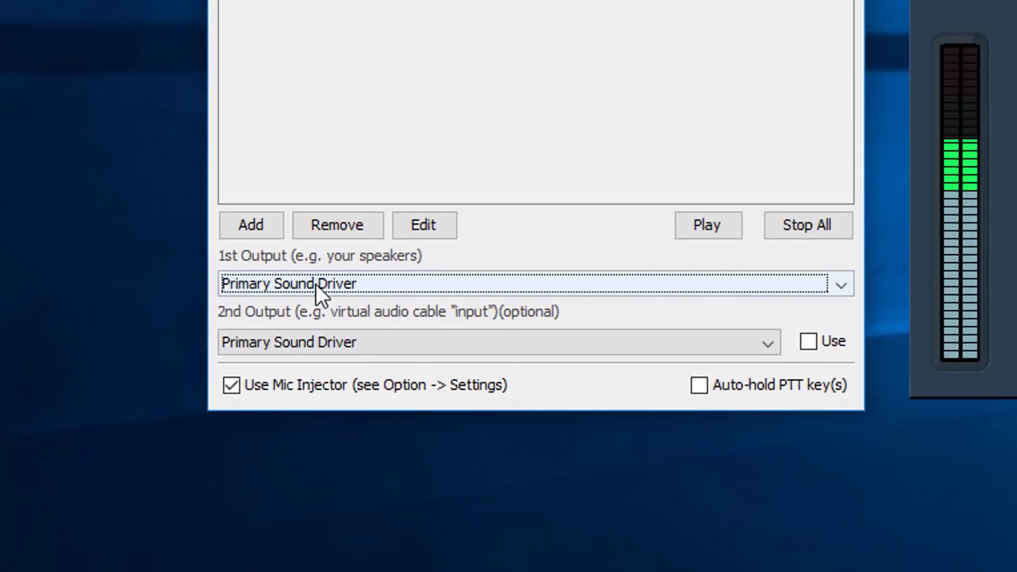
pyautogui.click(224, 389)
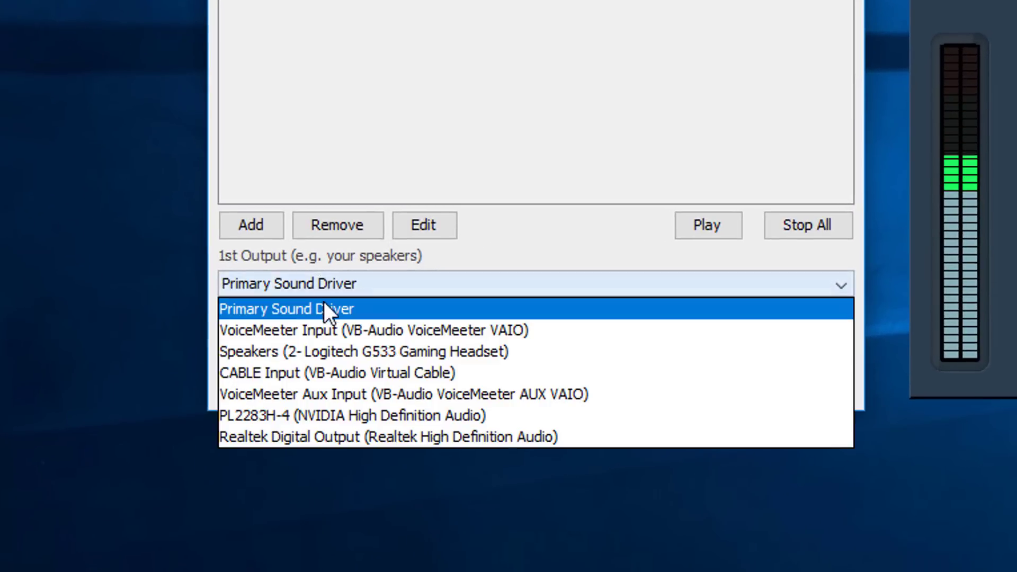
pyautogui.click(319, 372)
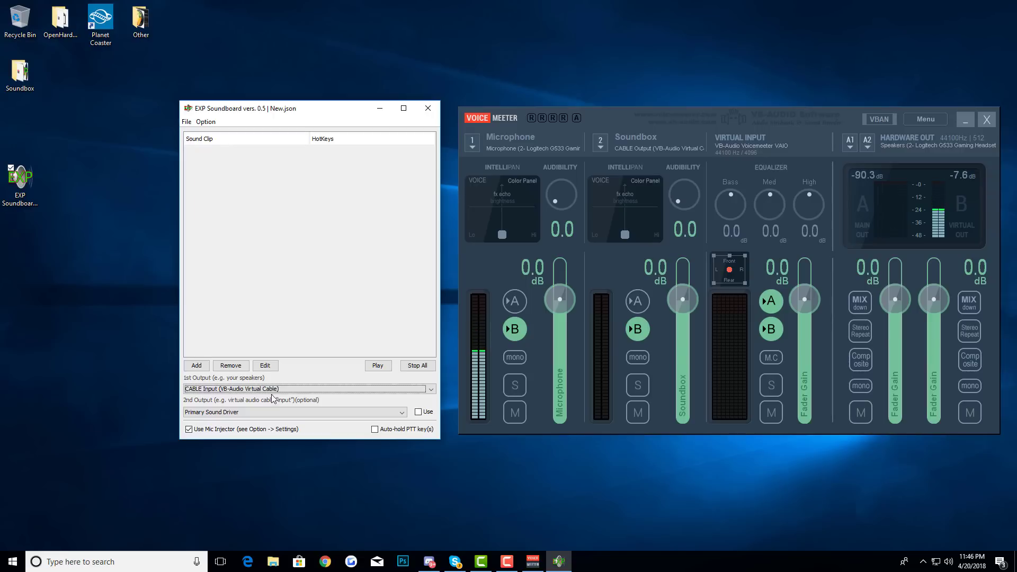
# Arrange the Voicemeeter and EXP Soundboard windows side by side
pyautogui.click(532, 130)
pyautogui.moveTo(617, 117); pyautogui.dragTo(591, 117)
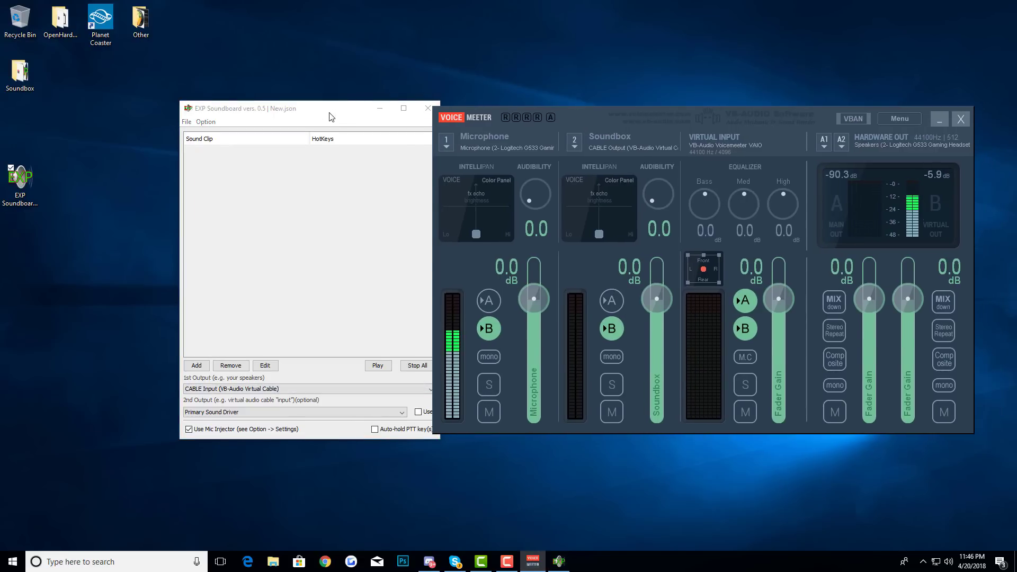
pyautogui.moveTo(329, 117); pyautogui.dragTo(280, 118)
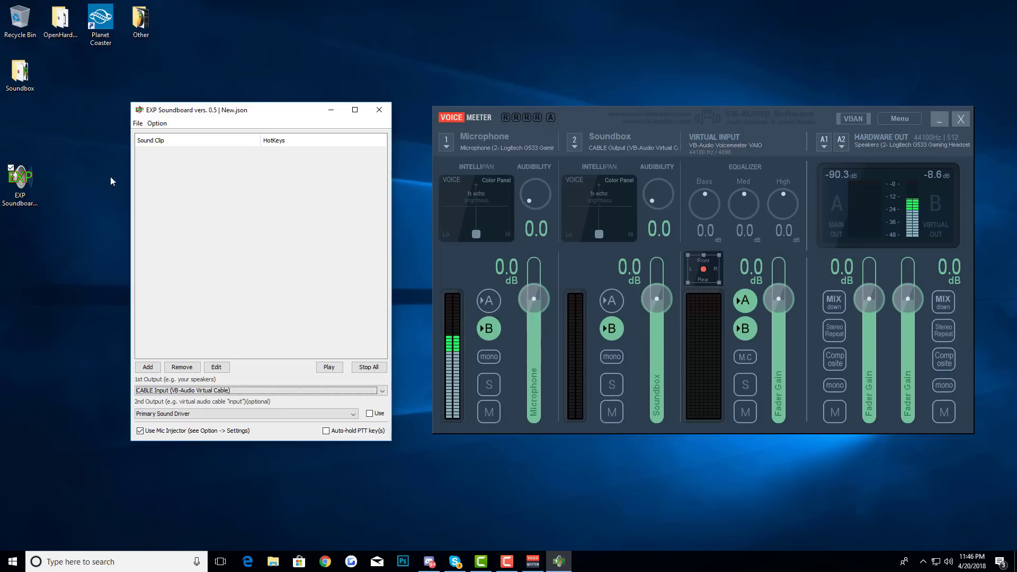
# Copy the Alan Walker – The Spectre MP3 from Soundbox\Audio to the desktop, then close the folder
pyautogui.doubleClick(20, 71)
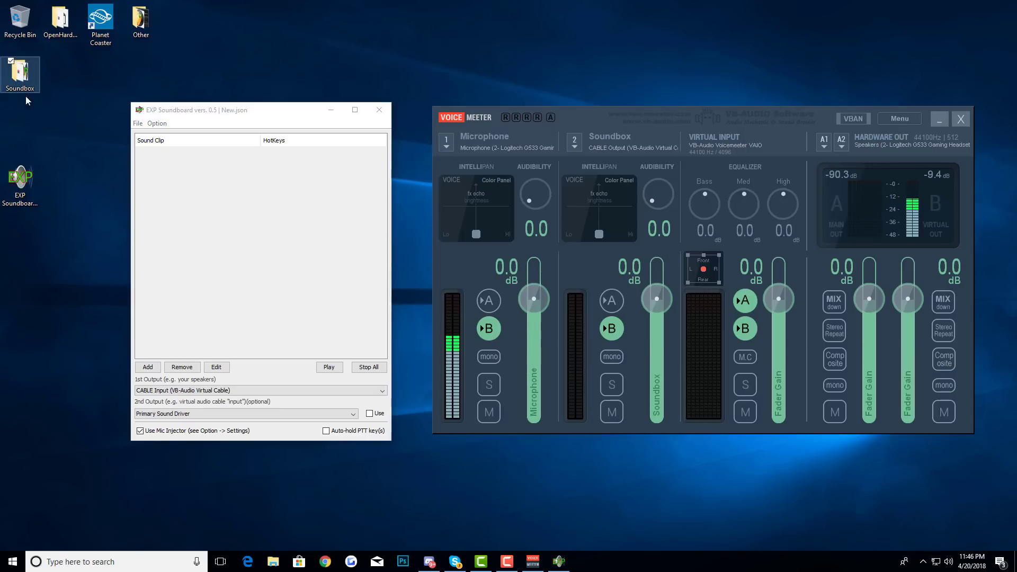
pyautogui.doubleClick(155, 205)
pyautogui.rightClick(161, 207)
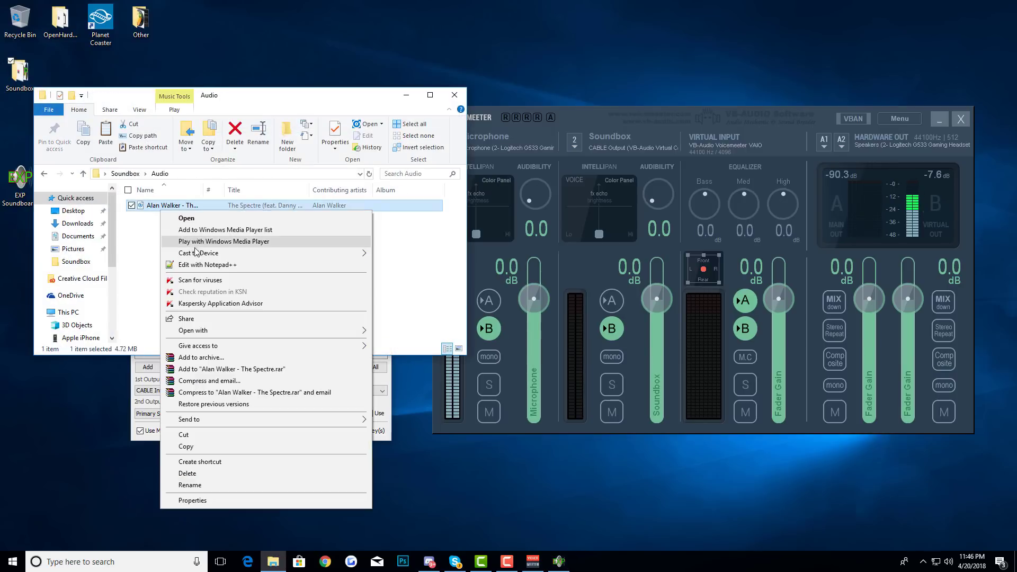
pyautogui.click(199, 447)
pyautogui.rightClick(16, 142)
pyautogui.click(32, 182)
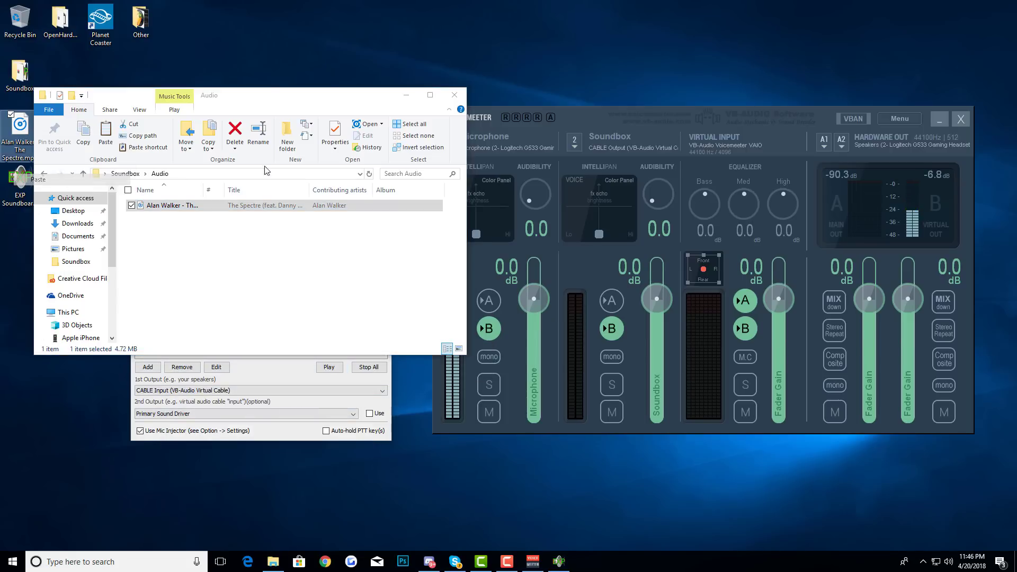
pyautogui.click(454, 95)
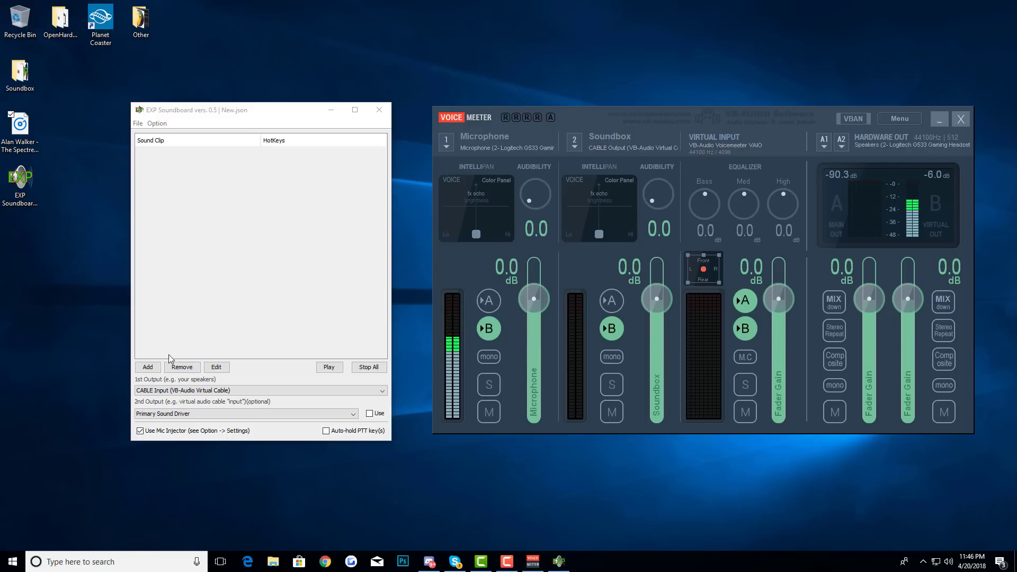
# Add Alan Walker - The Spectre.mp3 from the Desktop as a sound clip and select it in the list
pyautogui.click(148, 366)
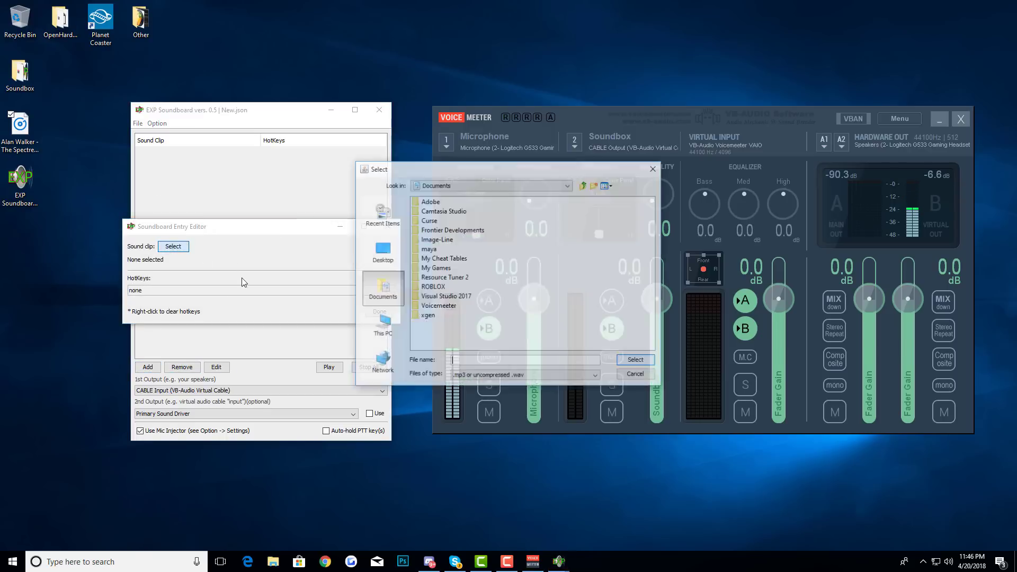
pyautogui.click(381, 248)
pyautogui.click(440, 286)
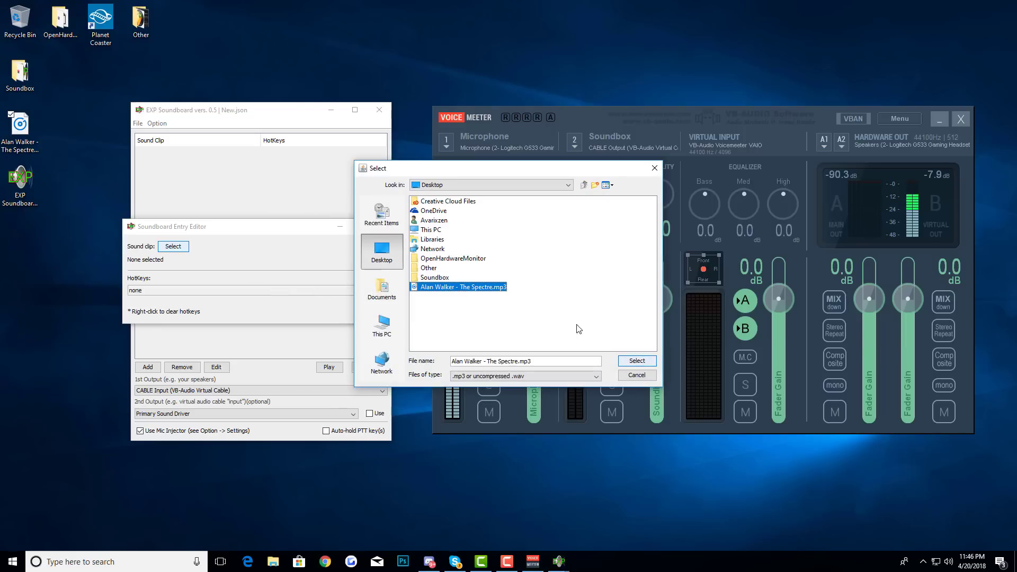
pyautogui.click(637, 361)
pyautogui.click(377, 313)
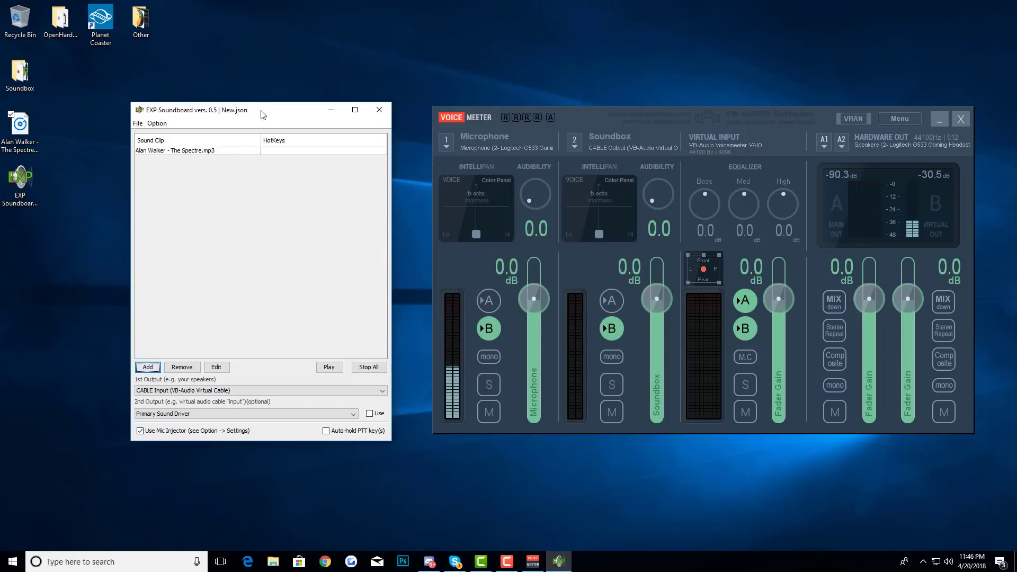
pyautogui.moveTo(263, 115); pyautogui.dragTo(250, 110)
pyautogui.click(287, 147)
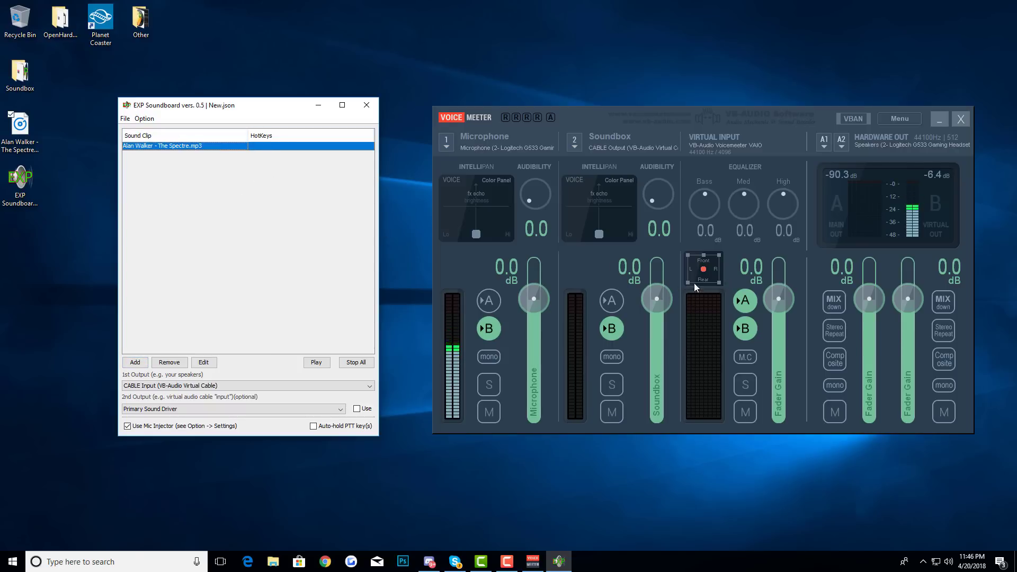
# Play the Spectre clip and turn the Soundbox channel down to -36.3 dB
pyautogui.moveTo(643, 110); pyautogui.dragTo(619, 110)
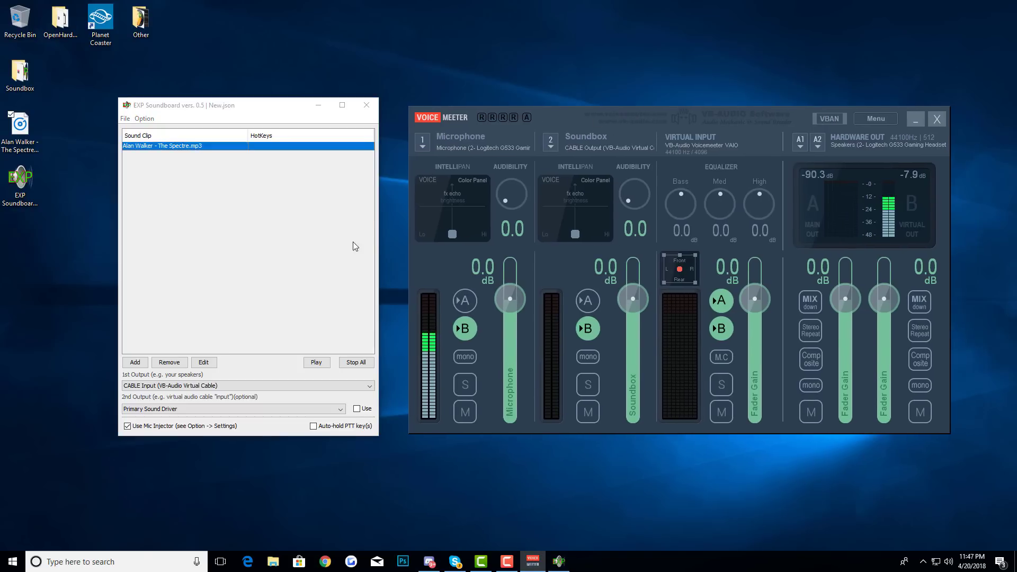
pyautogui.click(317, 364)
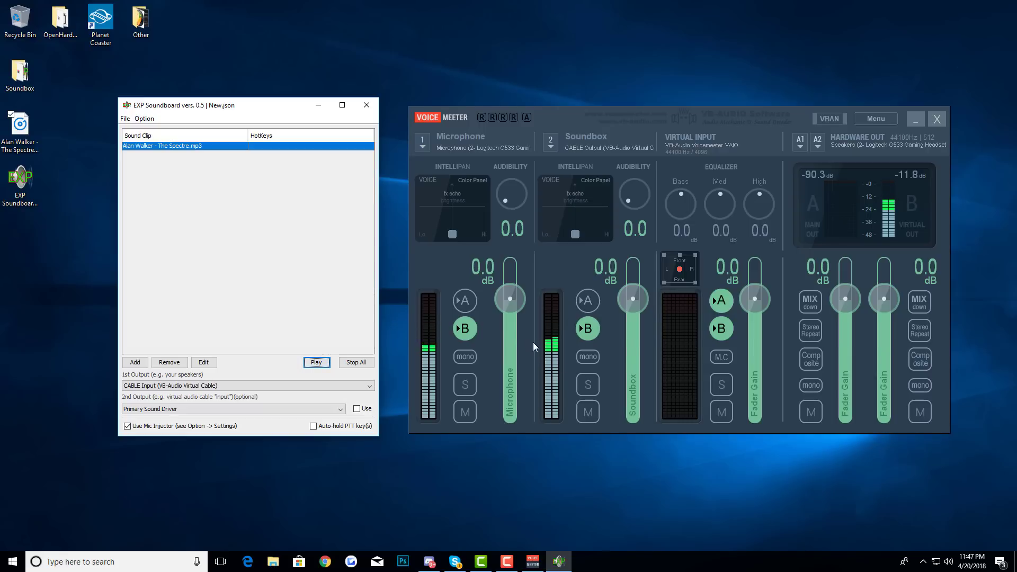
pyautogui.moveTo(636, 299); pyautogui.dragTo(633, 360)
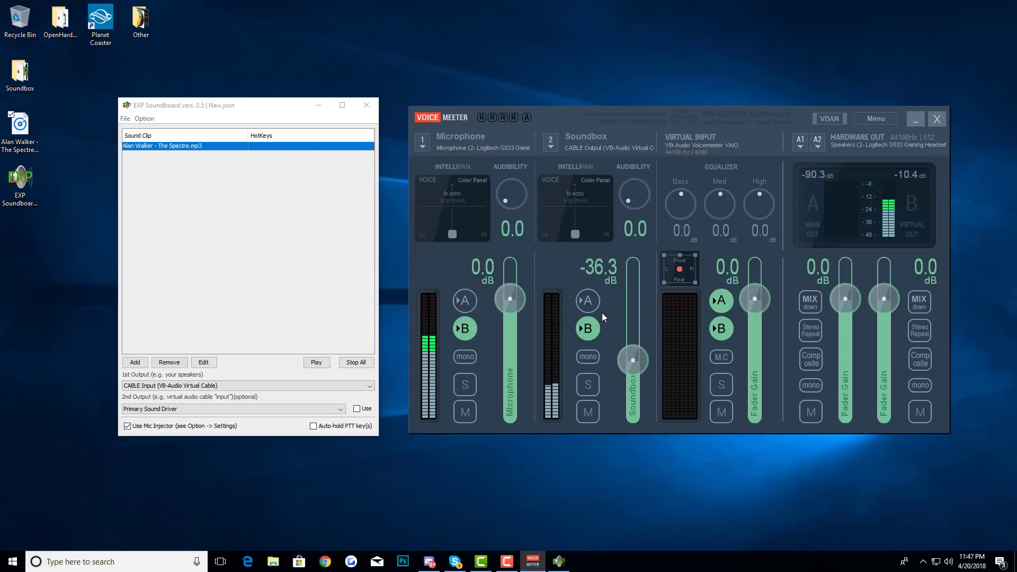
# Switch the Soundbox channel's output A routing off and set its output B routing
pyautogui.click(584, 305)
pyautogui.click(584, 307)
pyautogui.click(586, 301)
pyautogui.click(586, 301)
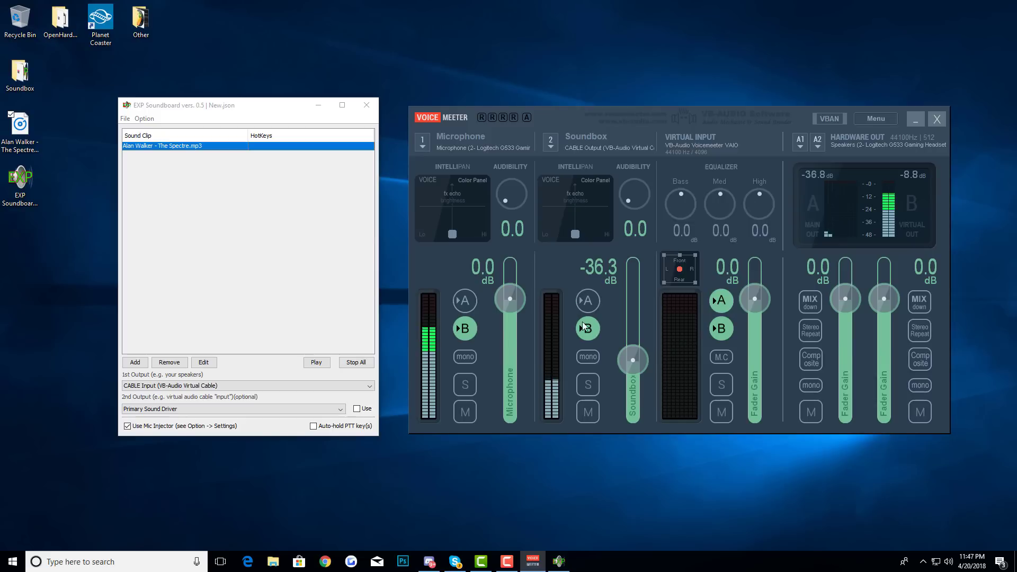
pyautogui.click(581, 330)
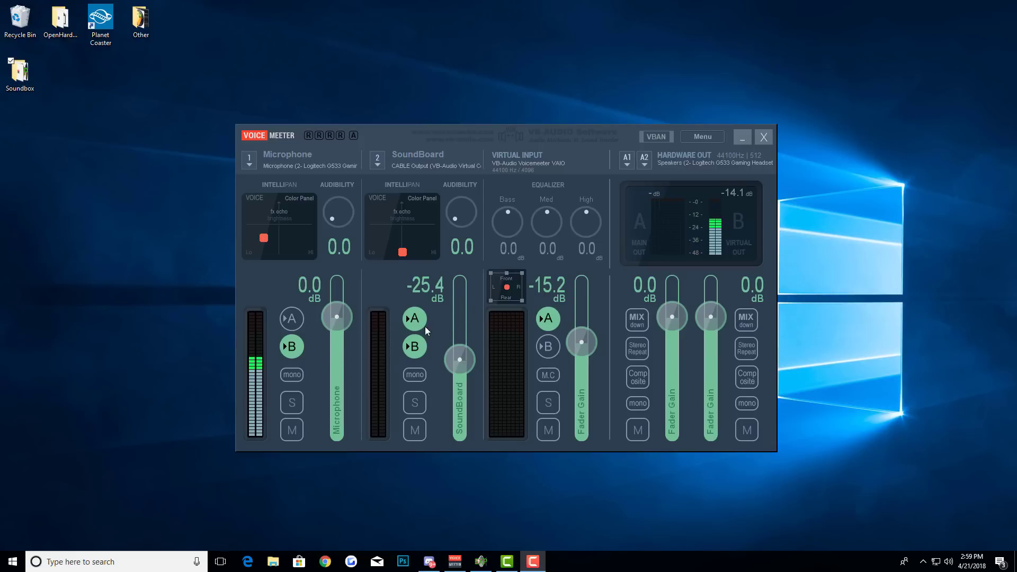
# Toggle the SoundBoard strip's B output off and back on, leaving it feeding A and B
pyautogui.click(417, 348)
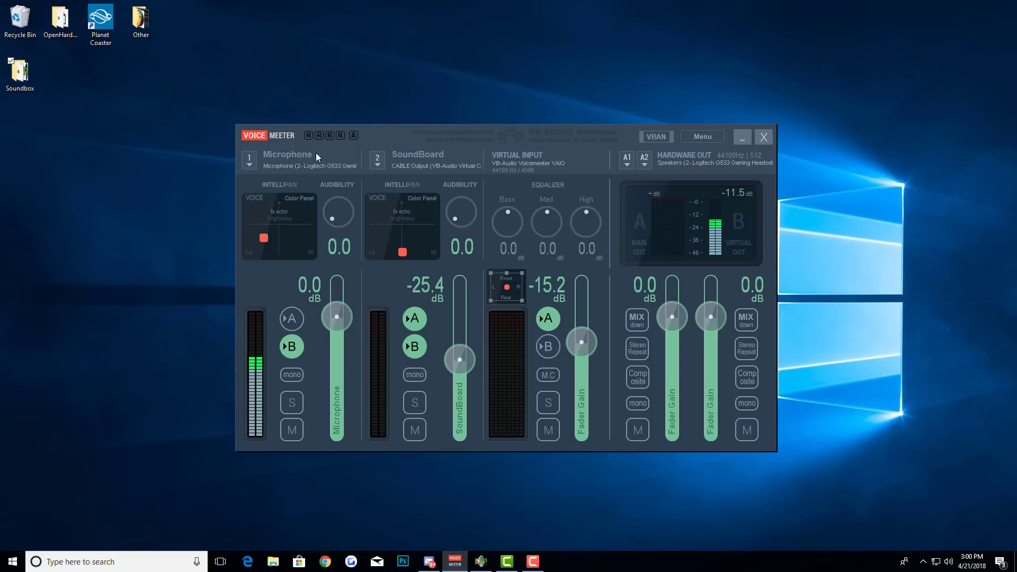
pyautogui.moveTo(412, 141)
pyautogui.mouseDown()
pyautogui.moveTo(430, 144)
pyautogui.moveTo(405, 148)
pyautogui.mouseUp()
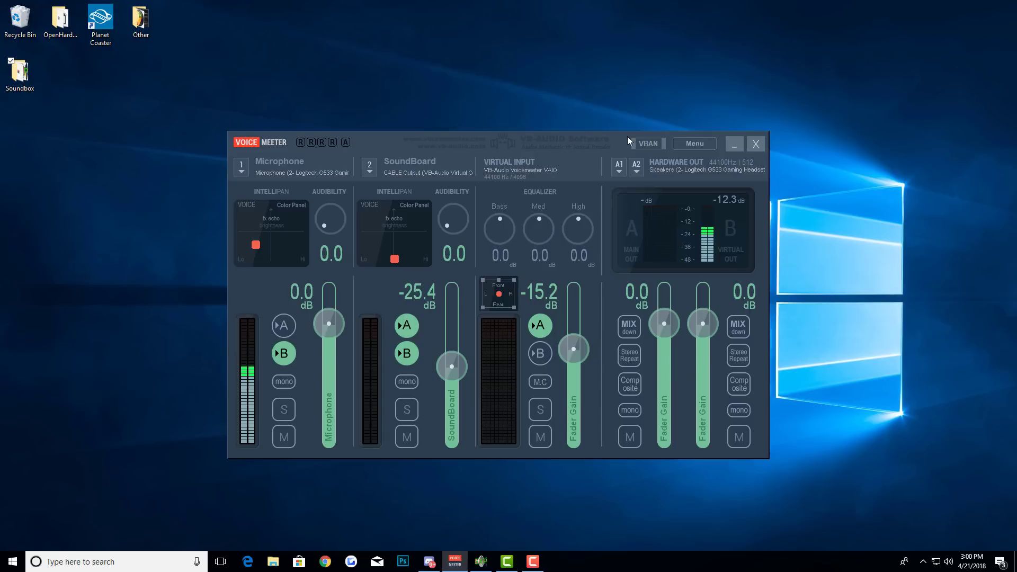
pyautogui.moveTo(628, 140); pyautogui.dragTo(633, 132)
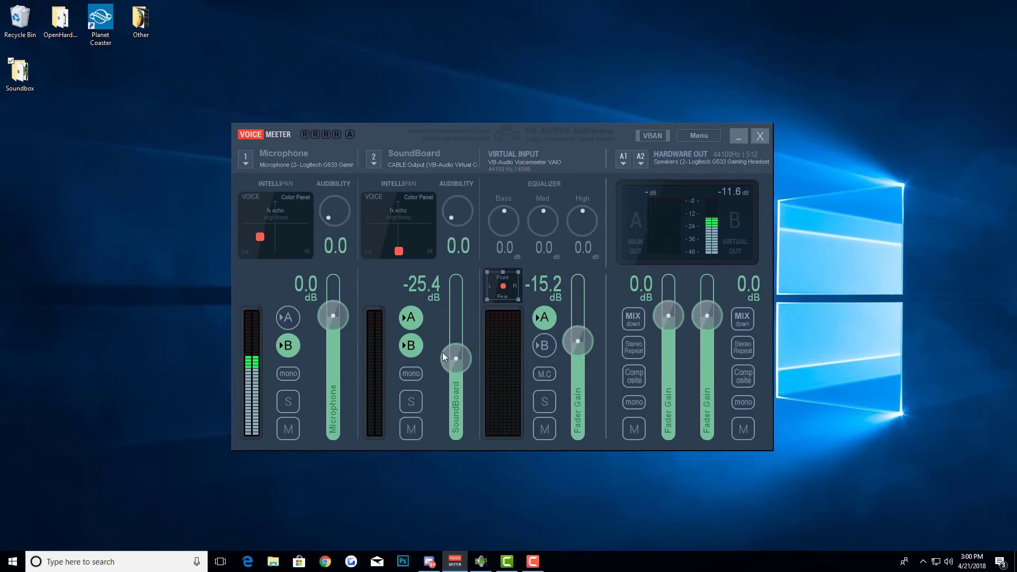
pyautogui.click(411, 346)
pyautogui.click(411, 346)
pyautogui.click(413, 347)
pyautogui.click(414, 347)
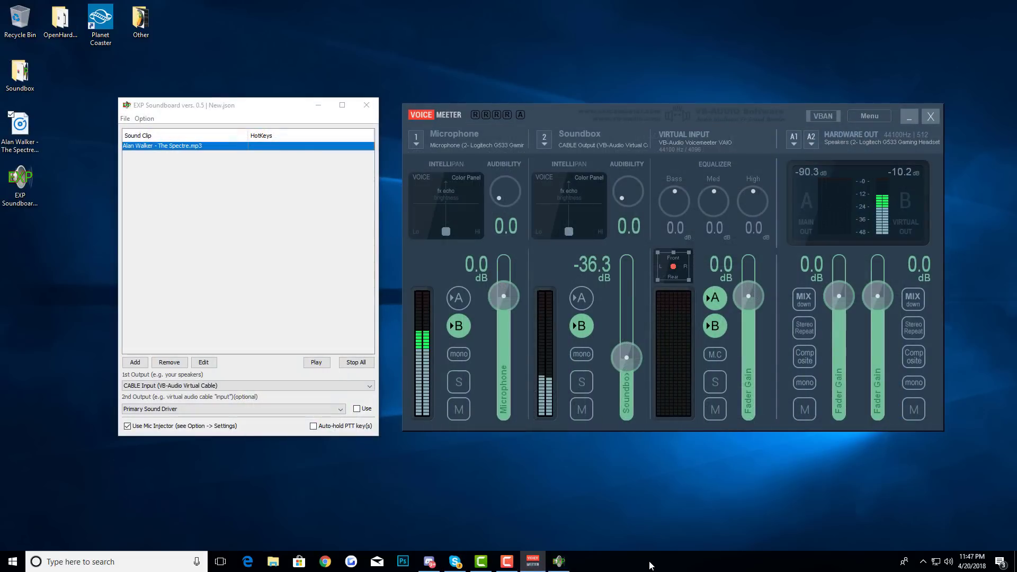
# Make VoiceMeeter Input the default Windows playback device
pyautogui.rightClick(651, 565)
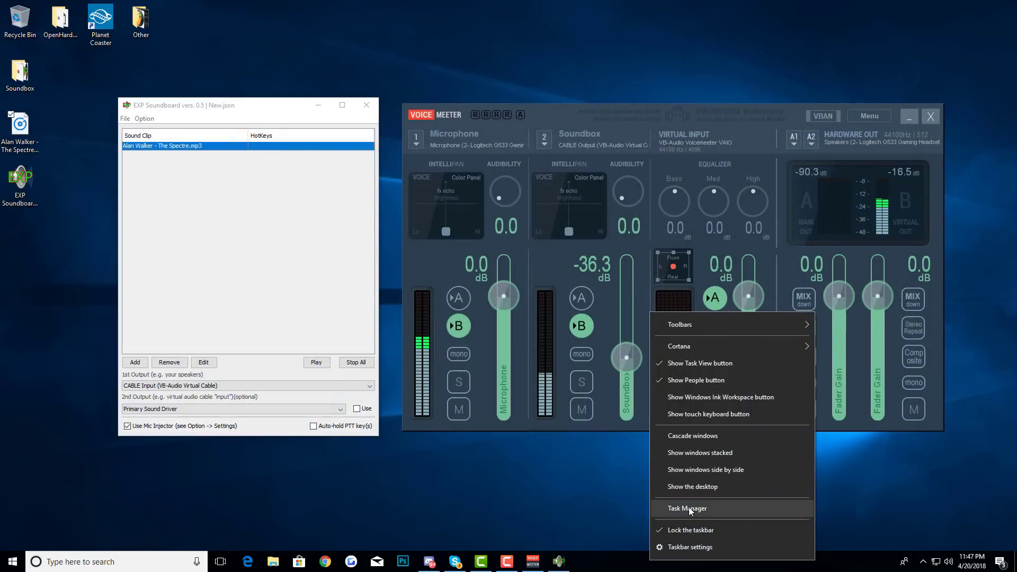
pyautogui.rightClick(948, 561)
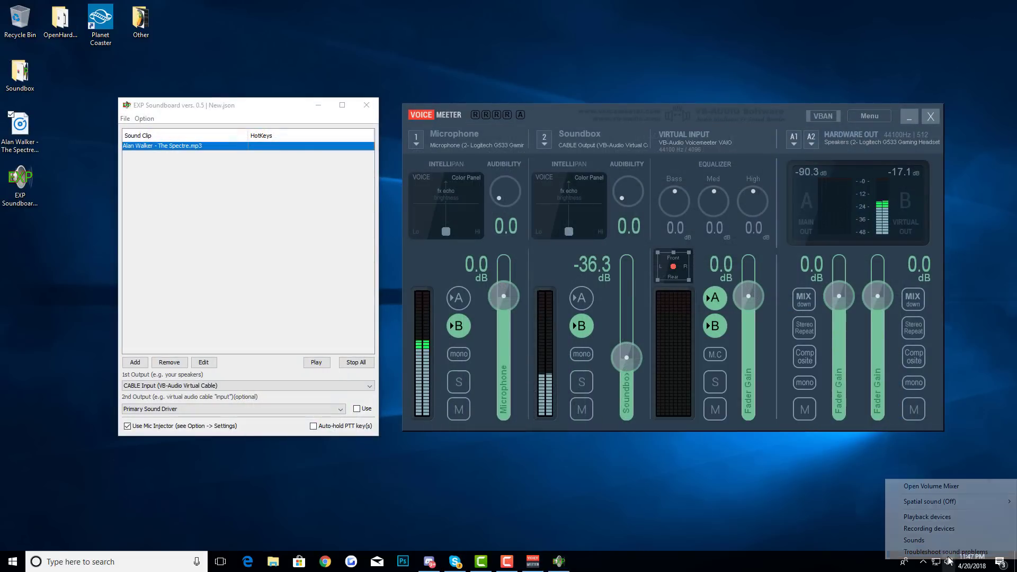
pyautogui.click(944, 516)
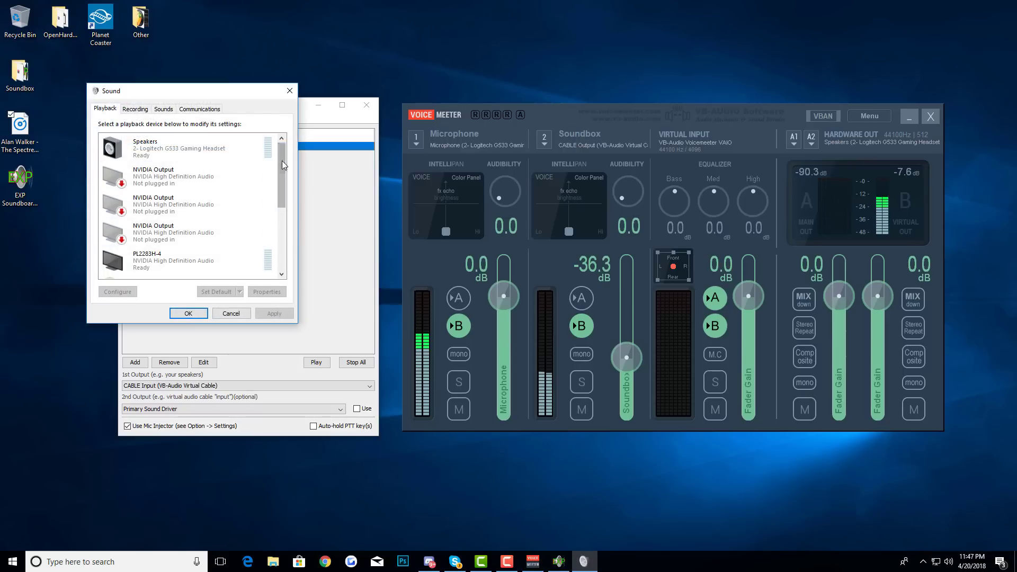
pyautogui.moveTo(282, 160); pyautogui.dragTo(281, 226)
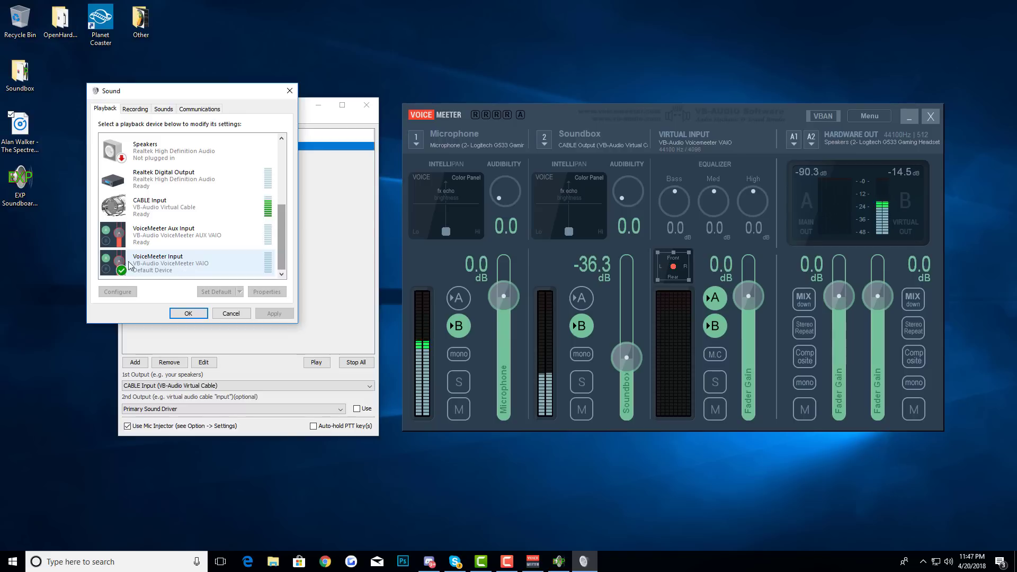
pyautogui.rightClick(146, 235)
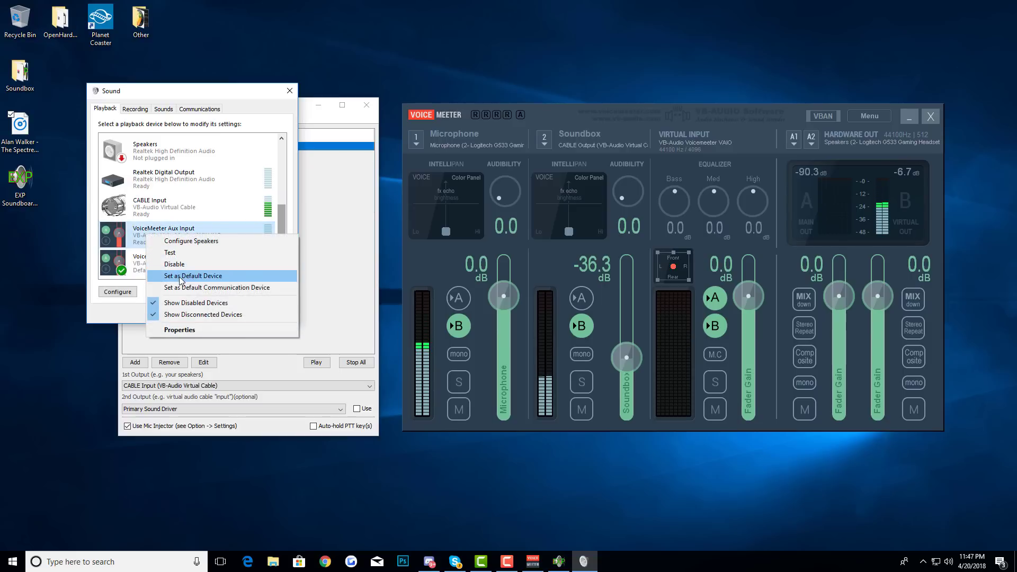
pyautogui.click(122, 272)
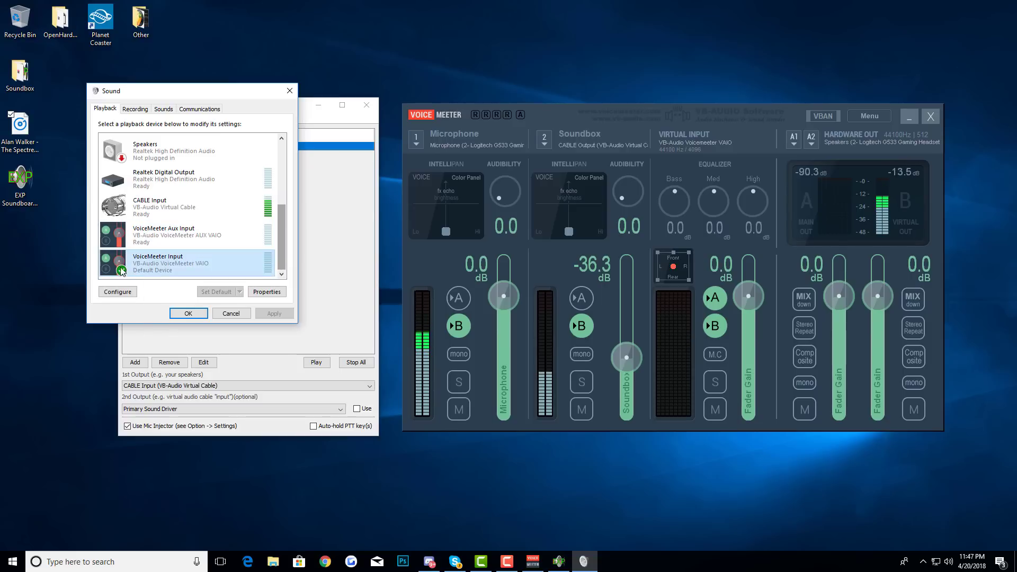
# Set VoiceMeeter Output as the default recording device
pyautogui.click(136, 108)
pyautogui.scroll(-2, 284, 171)
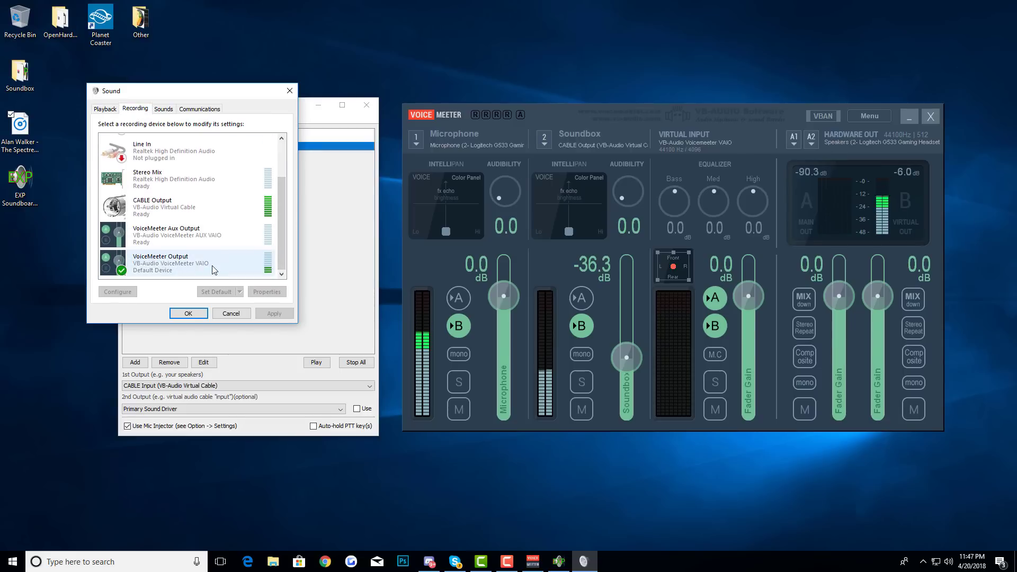
pyautogui.rightClick(158, 258)
pyautogui.click(167, 272)
# Reopen the playback devices list and inspect the VoiceMeeter and CABLE Input entries
pyautogui.click(289, 91)
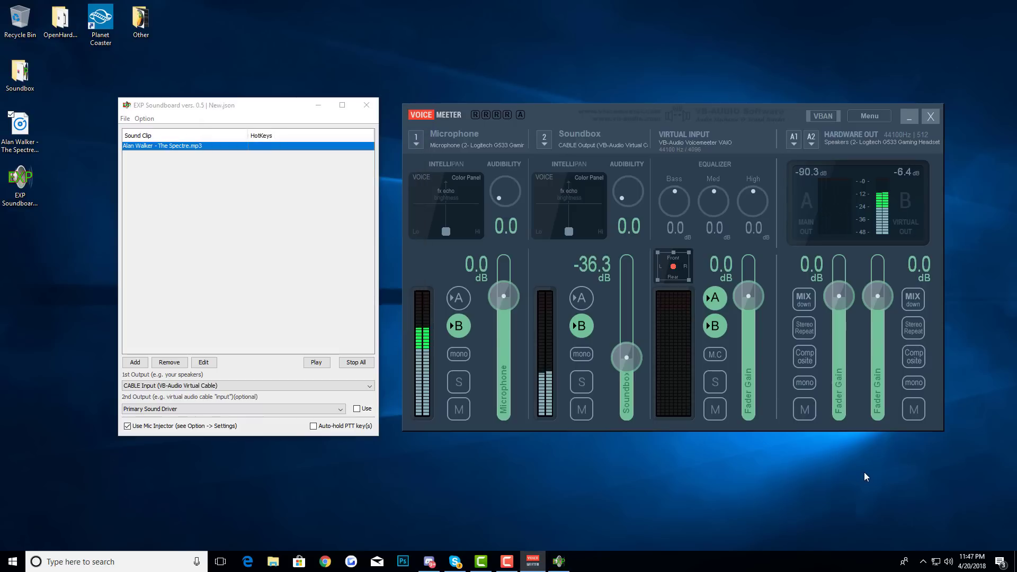
pyautogui.rightClick(948, 560)
pyautogui.click(948, 517)
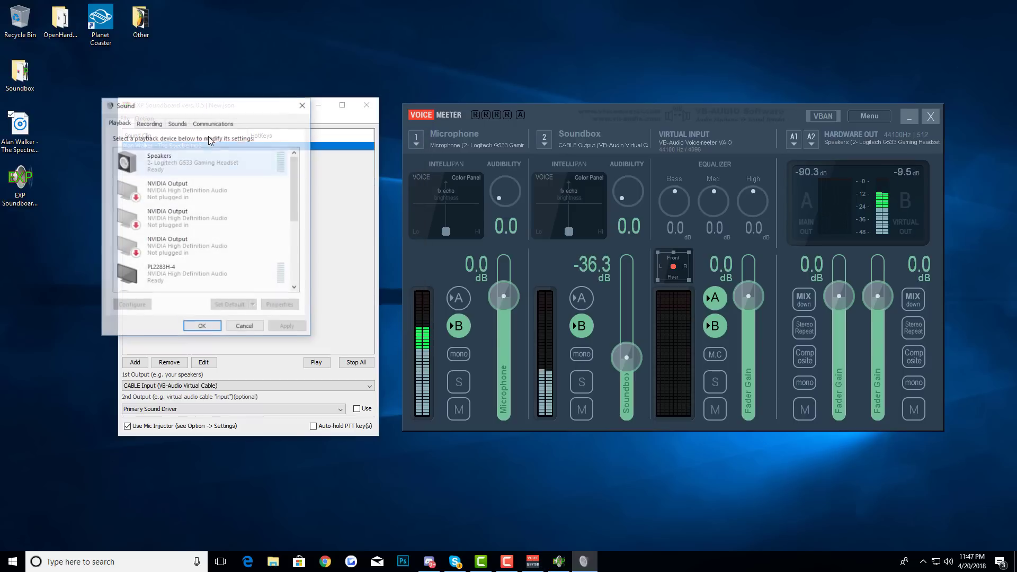
pyautogui.moveTo(231, 111); pyautogui.dragTo(363, 95)
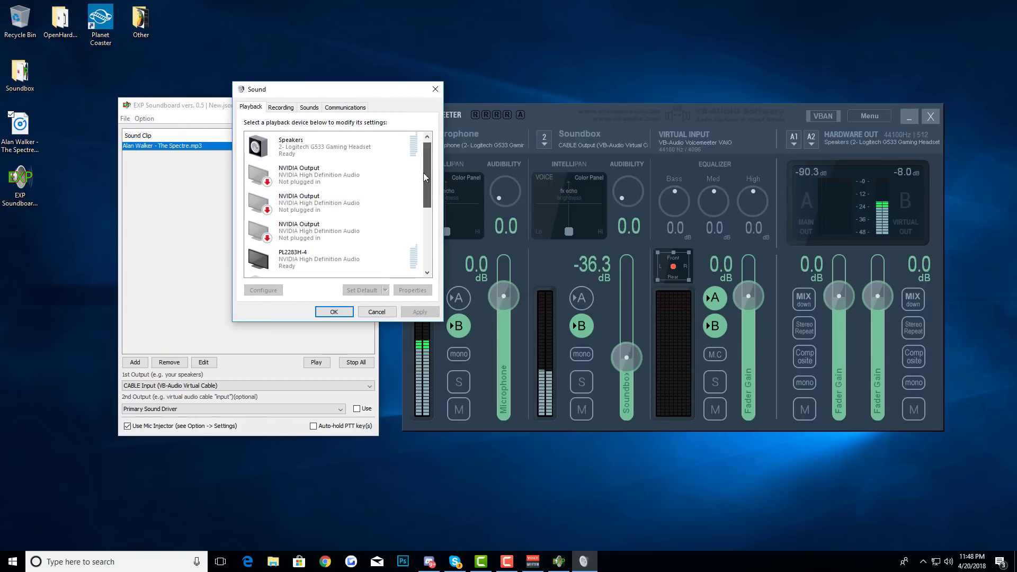
pyautogui.scroll(-3, 423, 173)
pyautogui.scroll(-2, 430, 206)
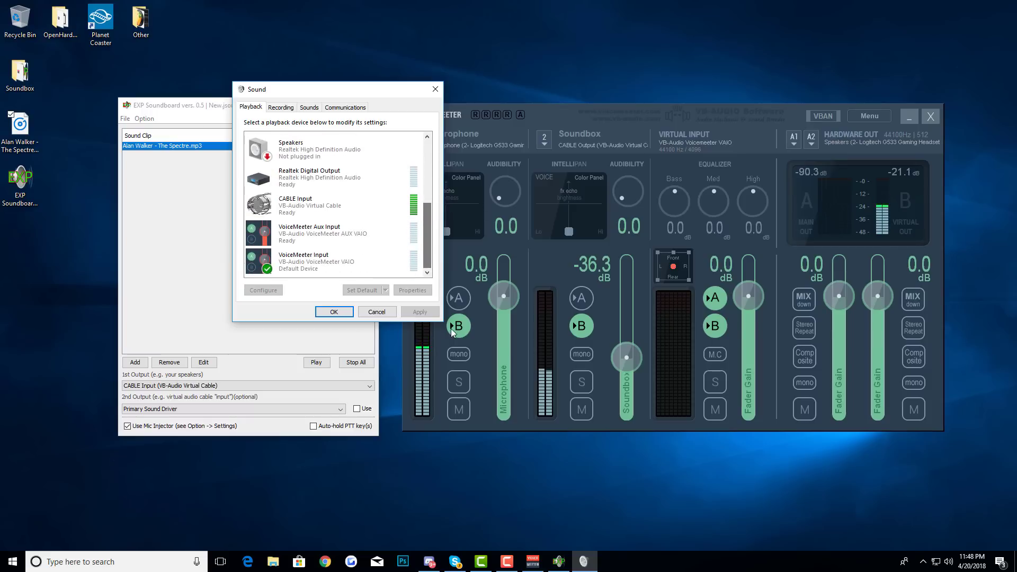
pyautogui.rightClick(382, 250)
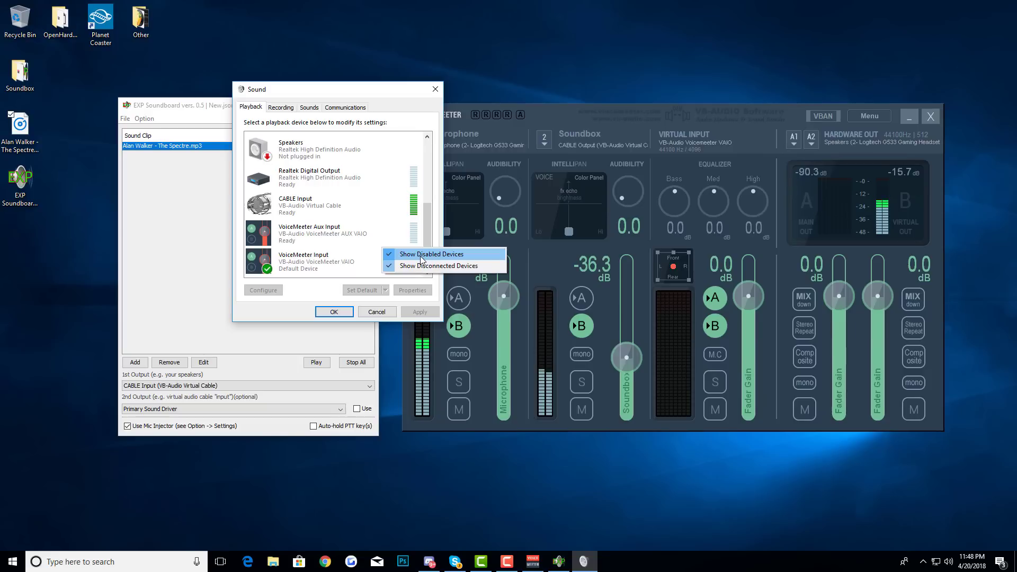
pyautogui.rightClick(334, 216)
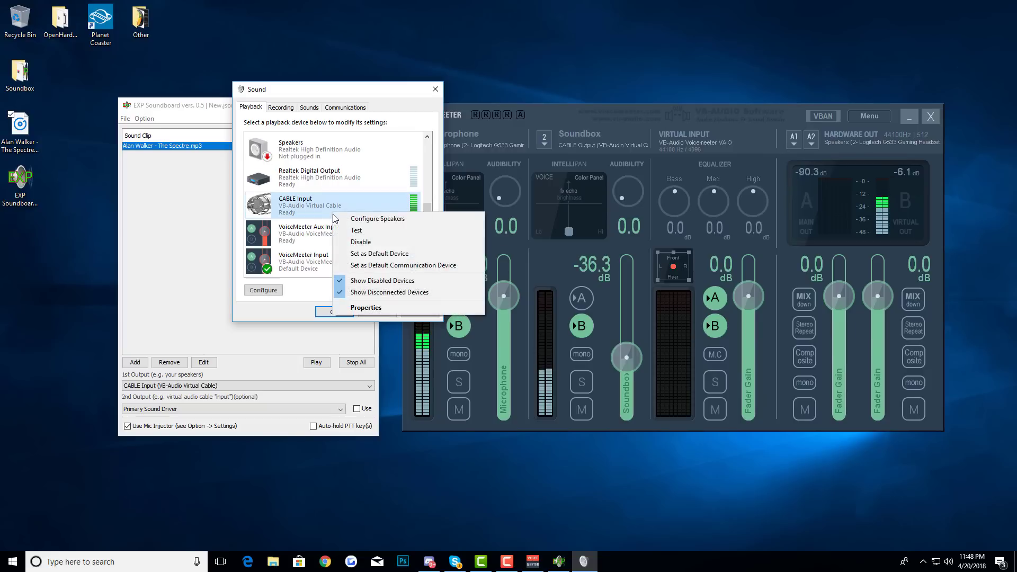
# Close the Sound dialog and start playing the soundboard clip
pyautogui.click(436, 90)
pyautogui.moveTo(595, 105); pyautogui.dragTo(584, 105)
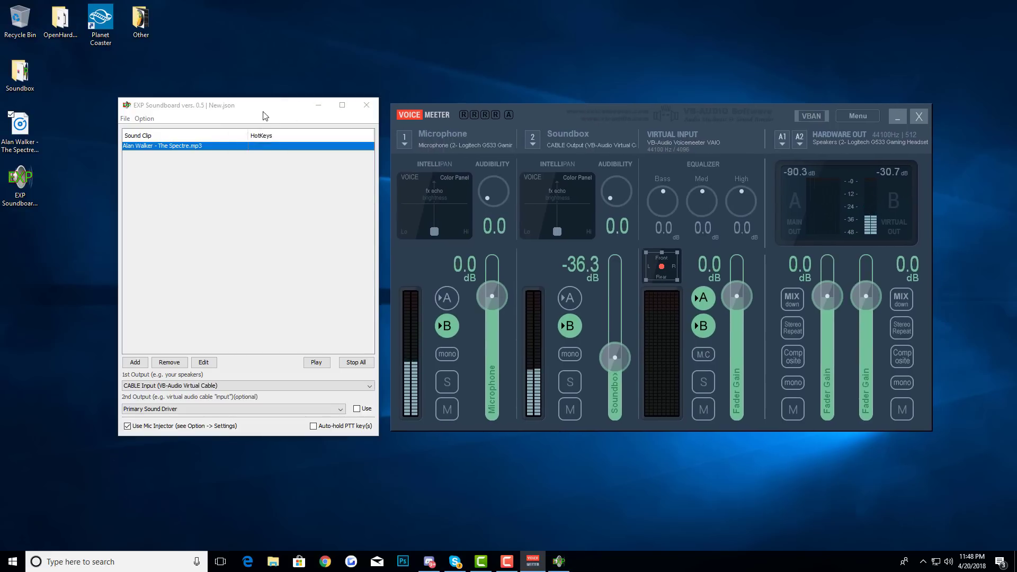
pyautogui.moveTo(265, 115); pyautogui.dragTo(261, 110)
pyautogui.press('Return')
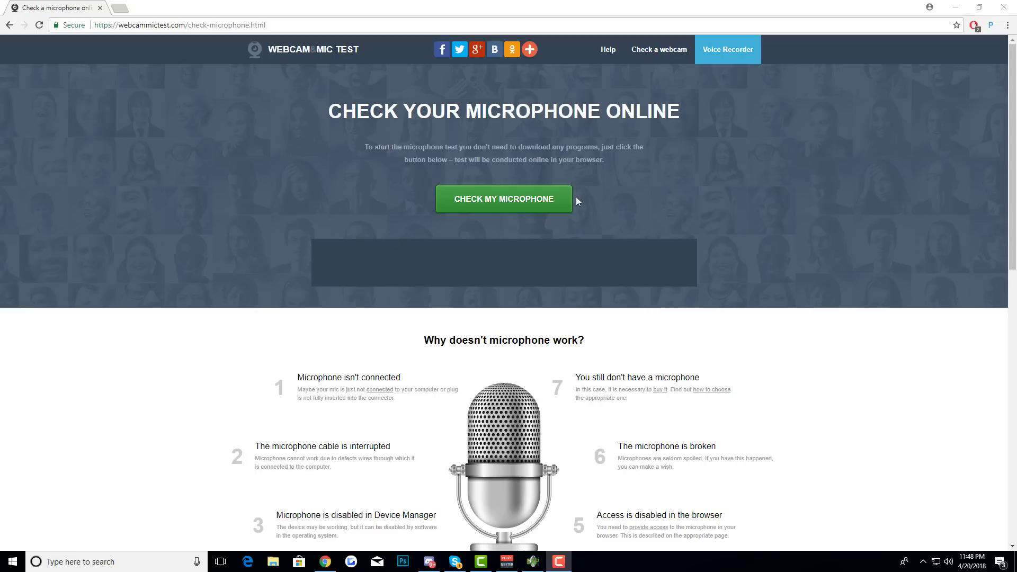
# Start webcammictest.com's microphone test with CHECK MY MICROPHONE
pyautogui.click(536, 199)
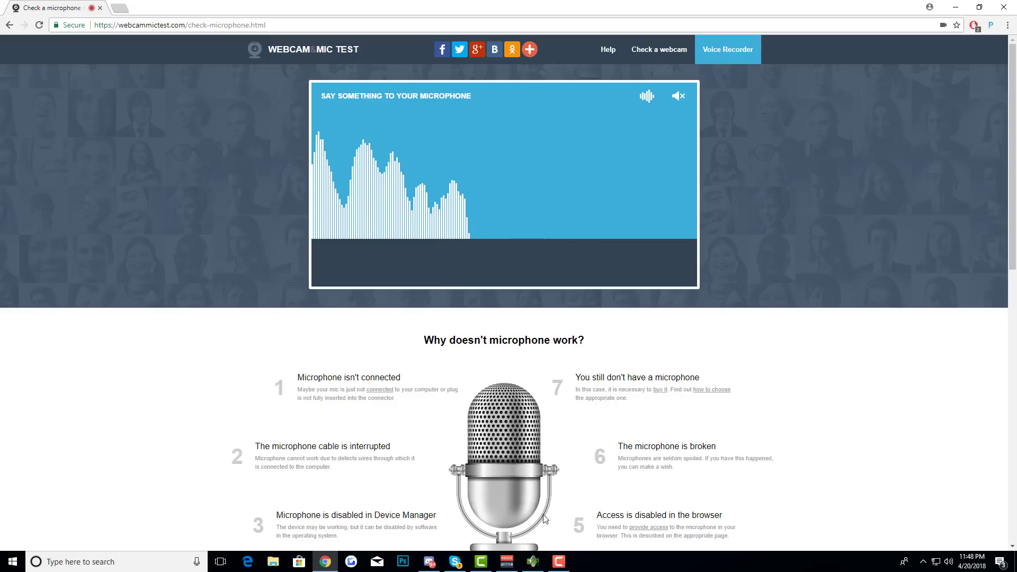
# Drag Voicemeeter's Microphone fader all the way down to silence the mic
pyautogui.click(506, 561)
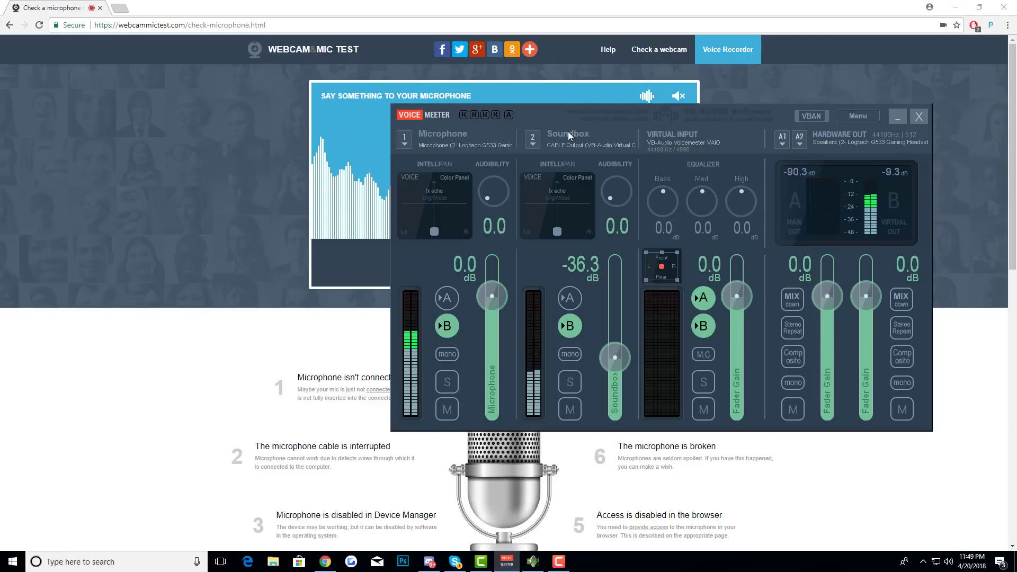
pyautogui.moveTo(571, 107); pyautogui.dragTo(654, 164)
pyautogui.moveTo(582, 351); pyautogui.dragTo(581, 482)
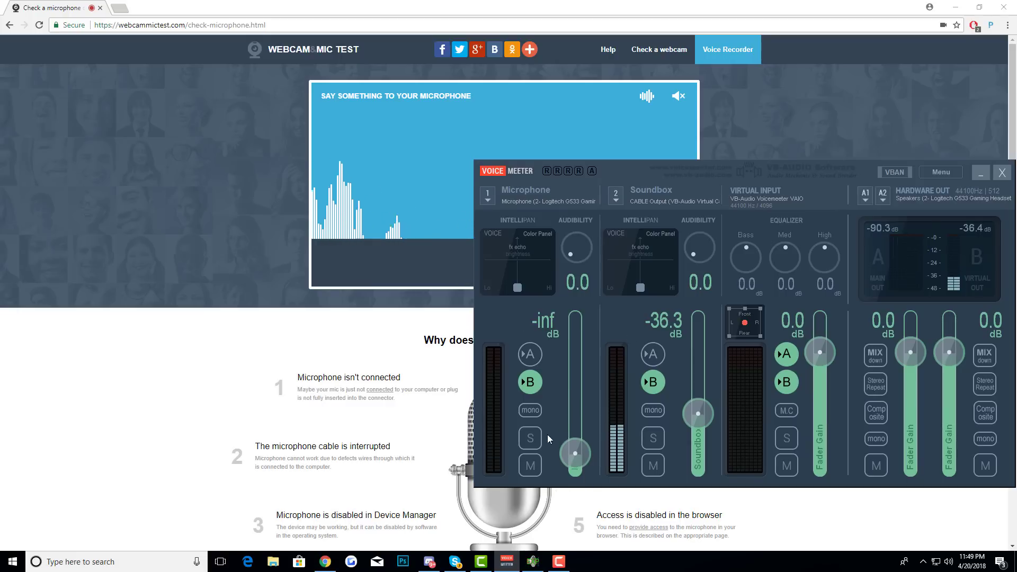
# Reset the Microphone fader to 0.0 dB by double-clicking it
pyautogui.click(533, 561)
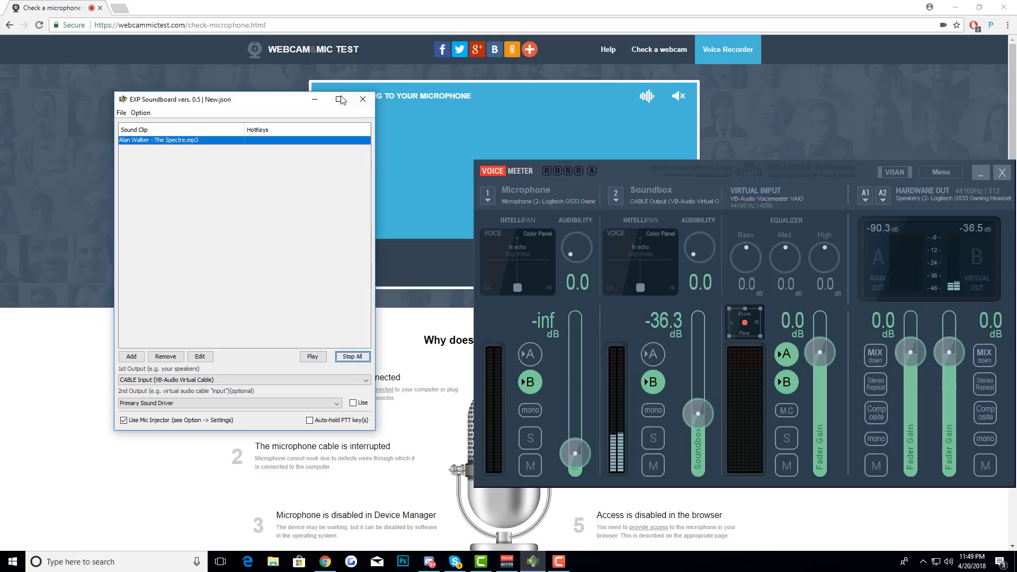
pyautogui.click(316, 98)
pyautogui.moveTo(621, 233); pyautogui.dragTo(584, 438)
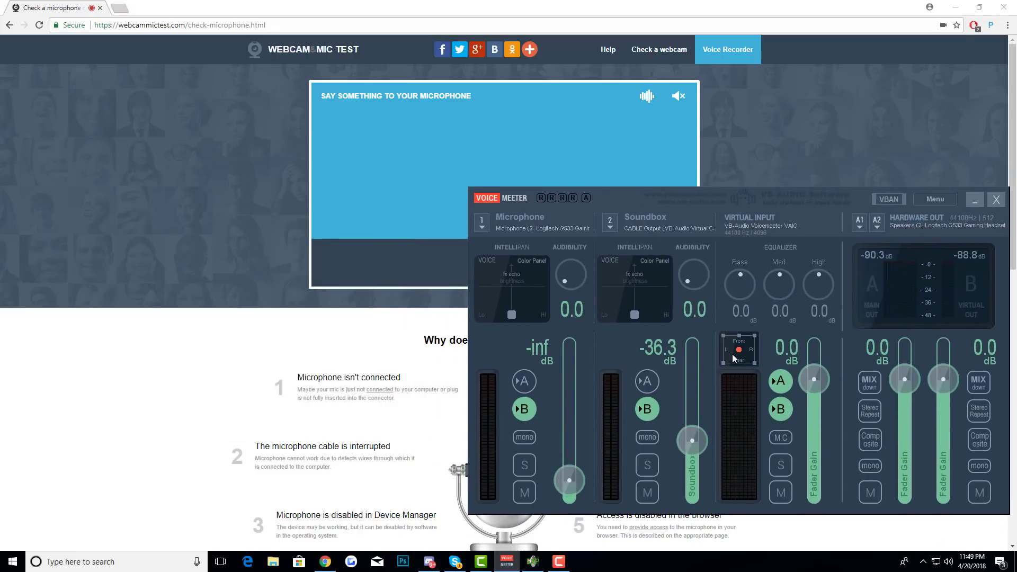
pyautogui.doubleClick(570, 480)
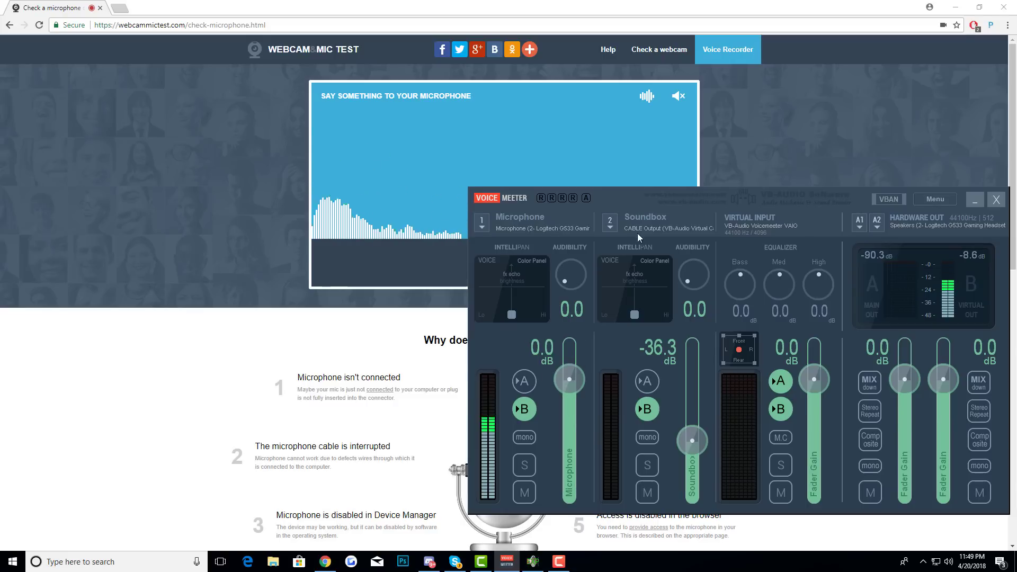
pyautogui.moveTo(682, 188); pyautogui.dragTo(618, 204)
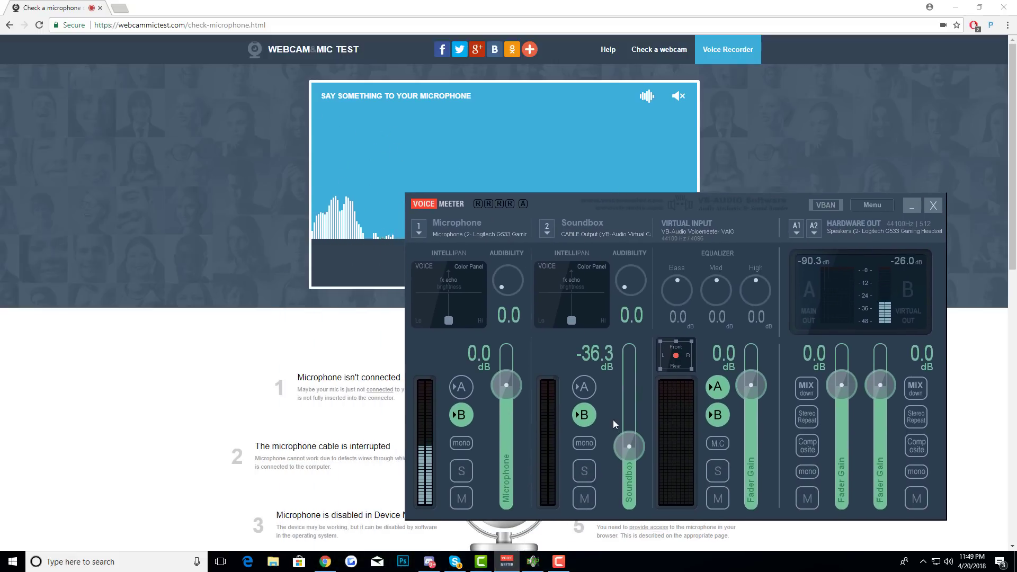
# Play the Spectre clip and raise Voicemeeter's Soundbox fader, resetting it to 0.0 dB
pyautogui.click(532, 561)
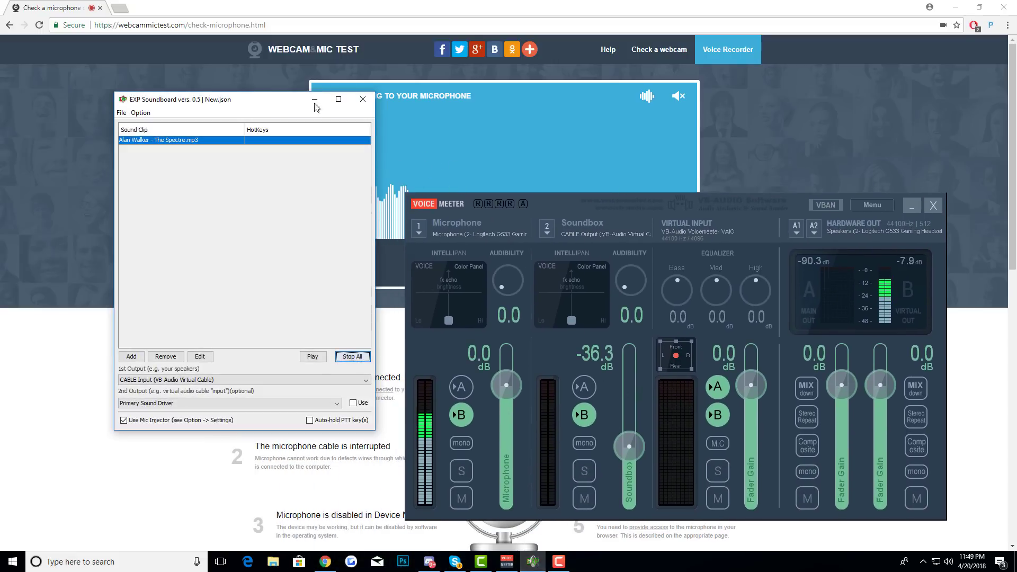
pyautogui.moveTo(212, 113); pyautogui.dragTo(115, 129)
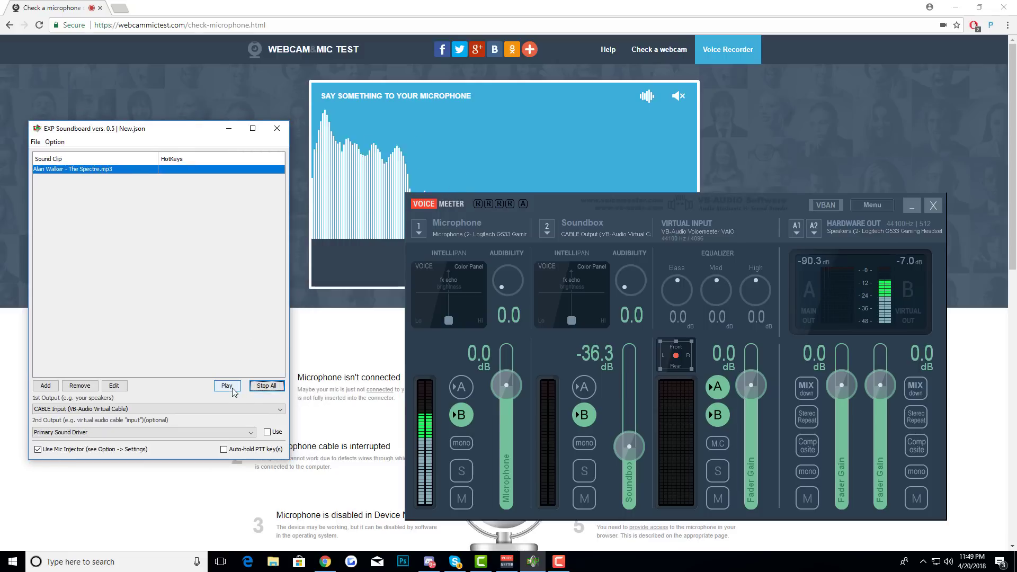
pyautogui.click(228, 386)
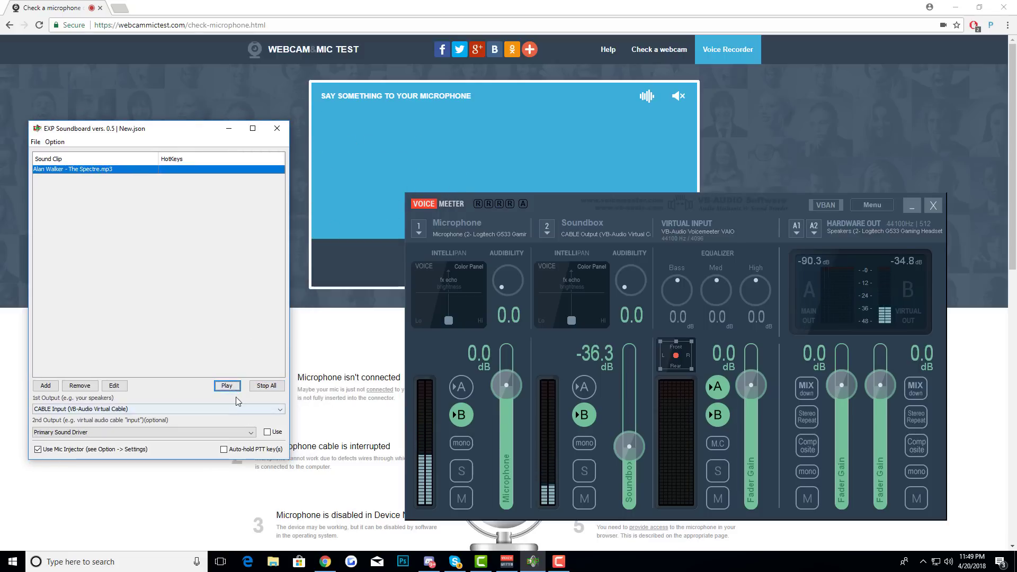
pyautogui.click(232, 387)
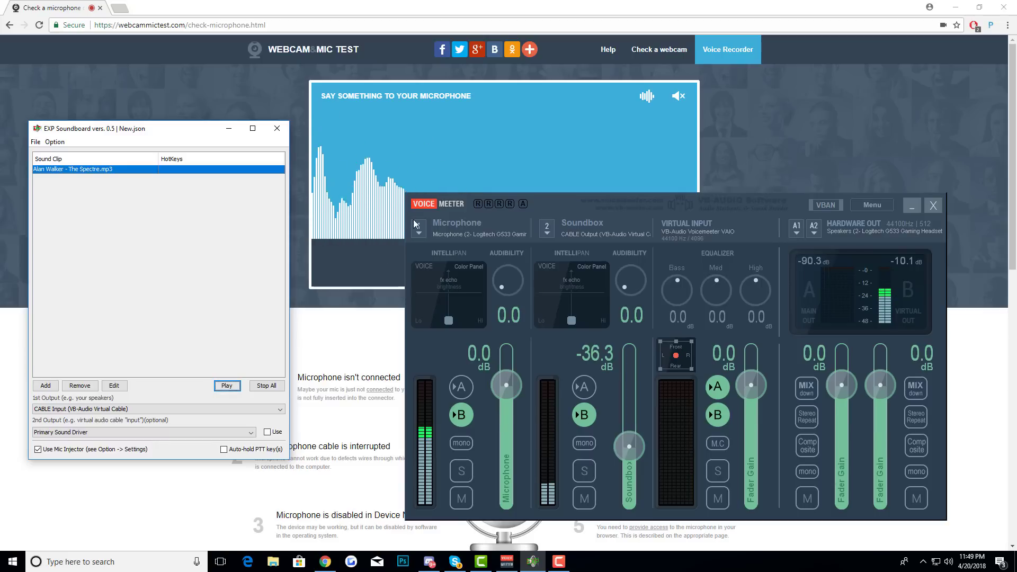
pyautogui.moveTo(635, 446); pyautogui.dragTo(630, 398)
pyautogui.doubleClick(630, 399)
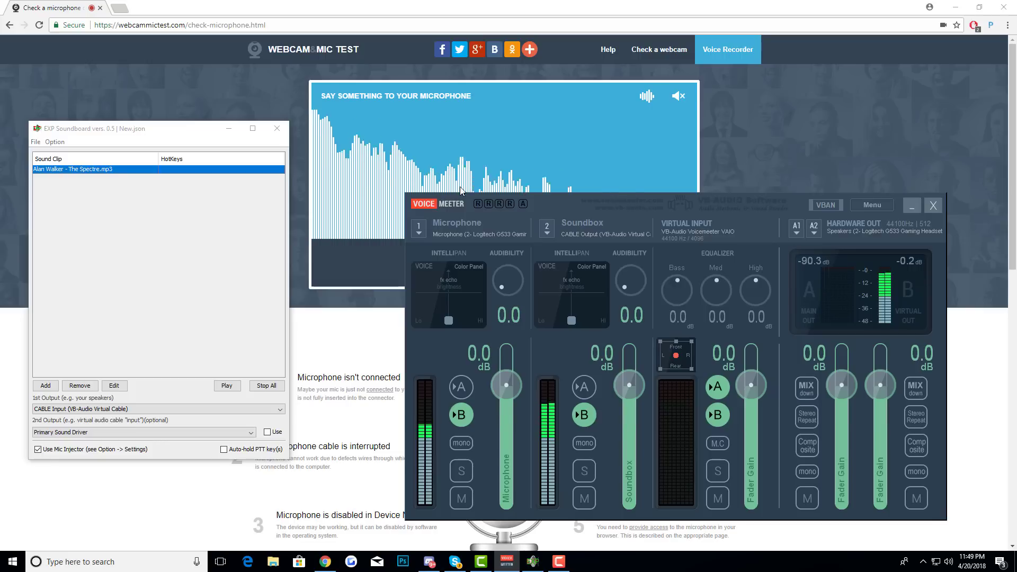
# Lower the Soundbox fader to -9.1 dB under the microphone, then stop the Spectre clip
pyautogui.moveTo(610, 198); pyautogui.dragTo(627, 176)
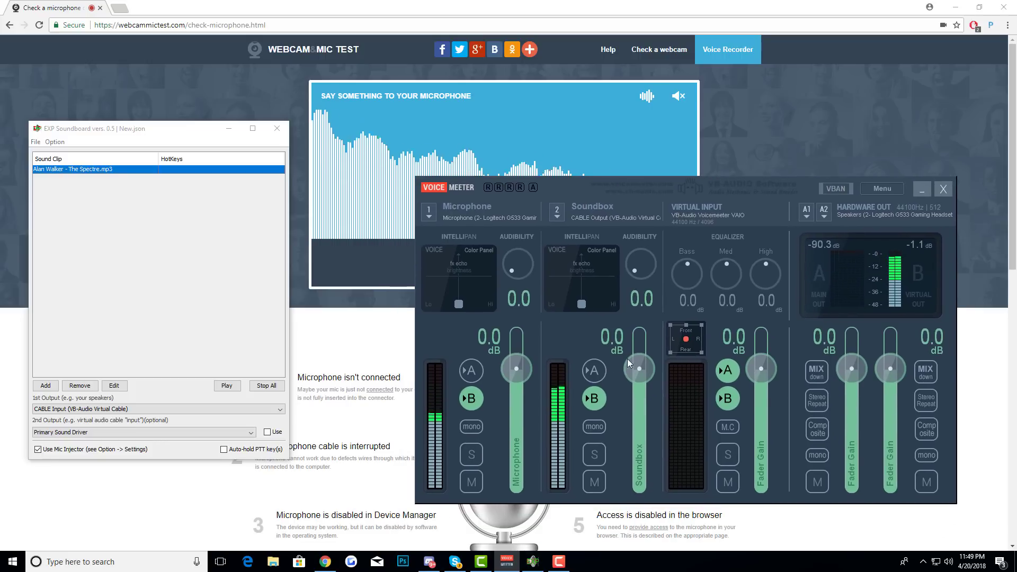
pyautogui.scroll(-5, 640, 368)
pyautogui.scroll(-1, 526, 354)
pyautogui.scroll(-3, 596, 288)
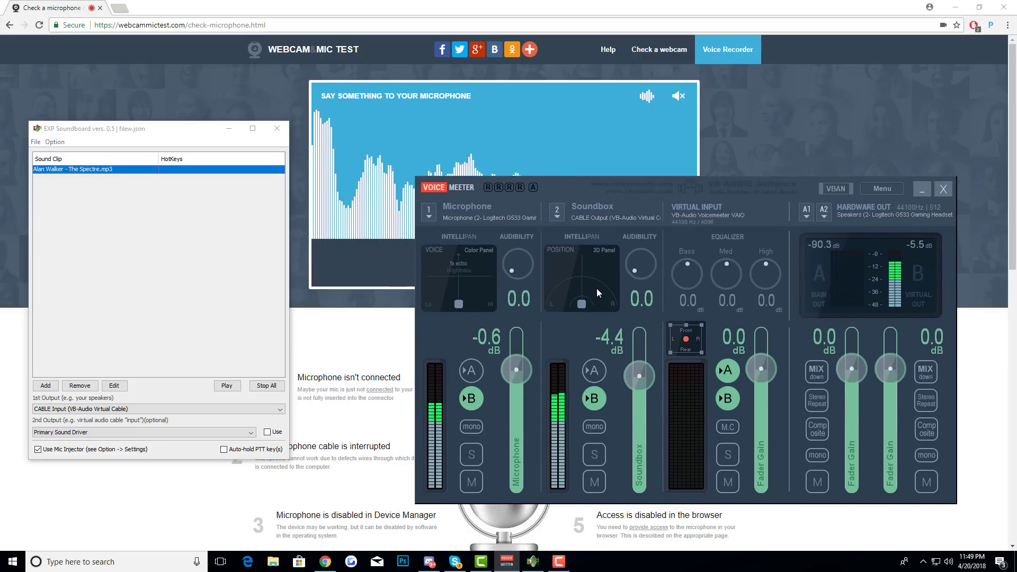
pyautogui.scroll(-3, 487, 281)
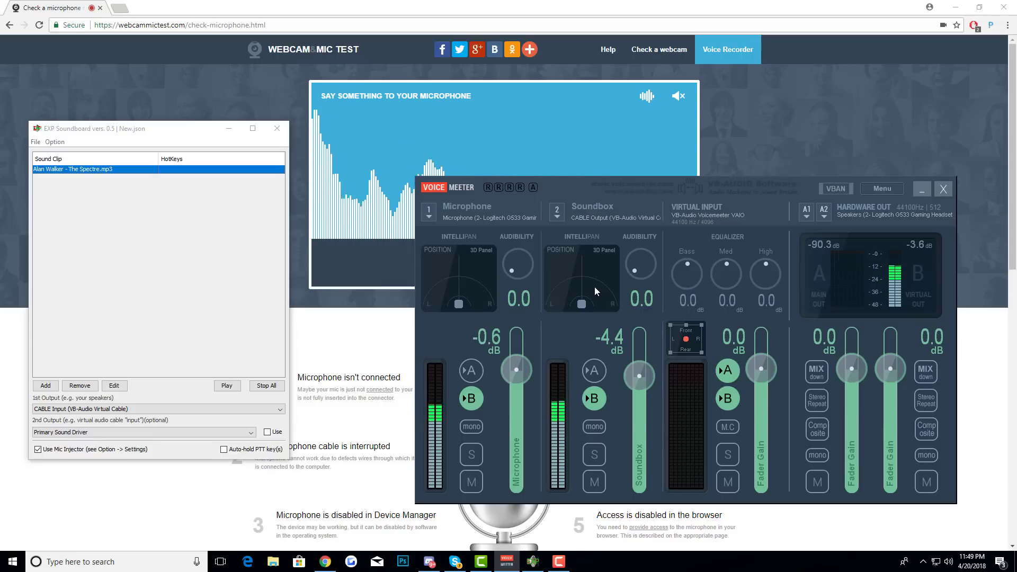
pyautogui.scroll(2, 594, 287)
pyautogui.moveTo(645, 376)
pyautogui.mouseDown()
pyautogui.moveTo(643, 410)
pyautogui.moveTo(649, 364)
pyautogui.moveTo(647, 384)
pyautogui.mouseUp()
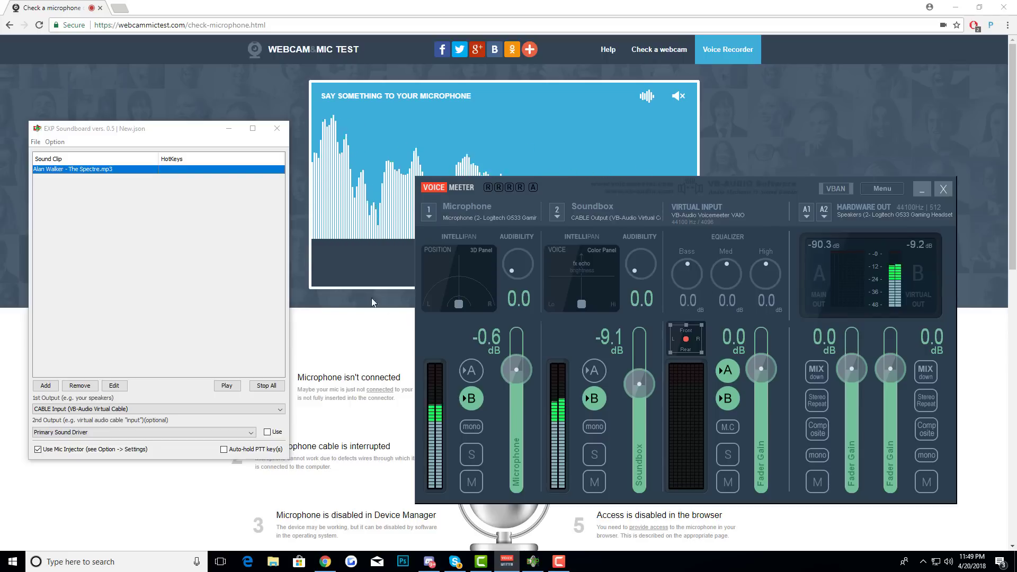
pyautogui.click(266, 386)
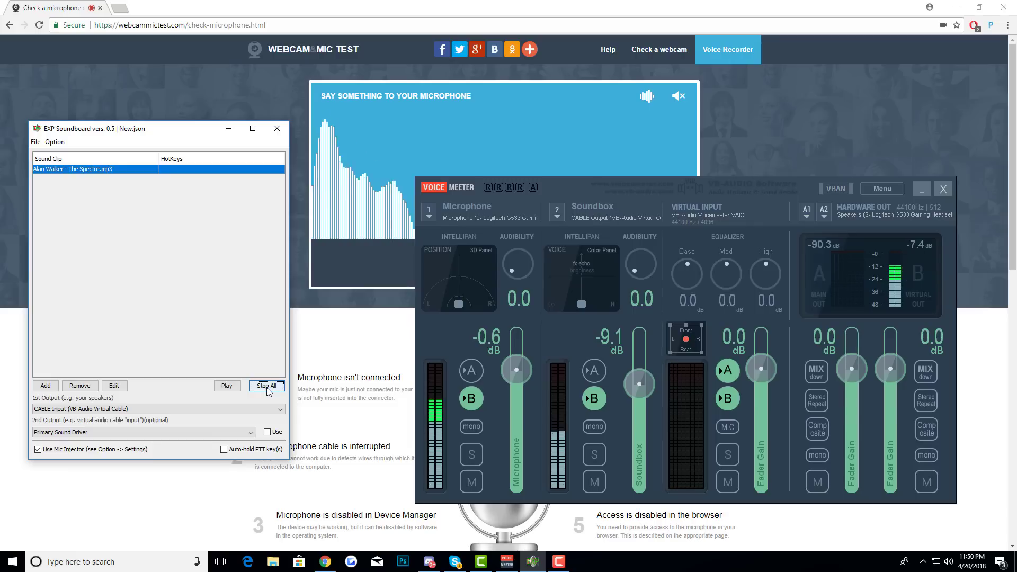